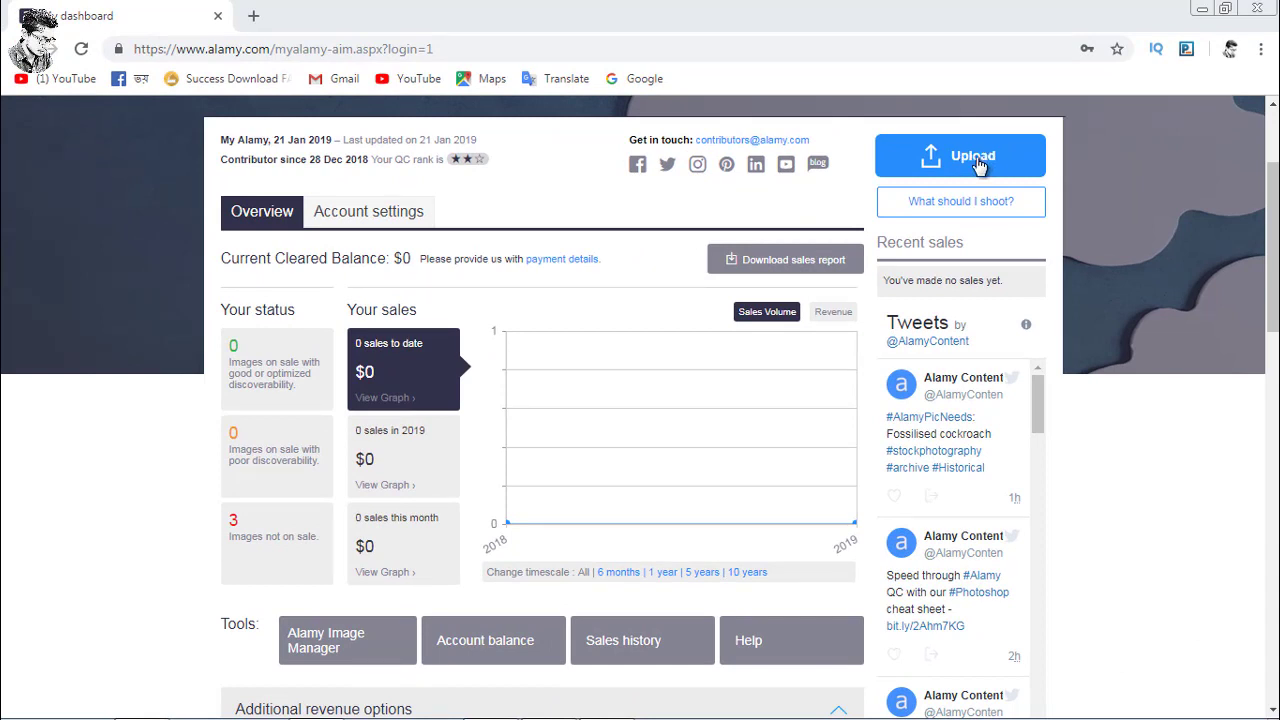
Show the images that are not on sale and select the mustard flower photo IMG_2094.JPG.
left_click(268, 536)
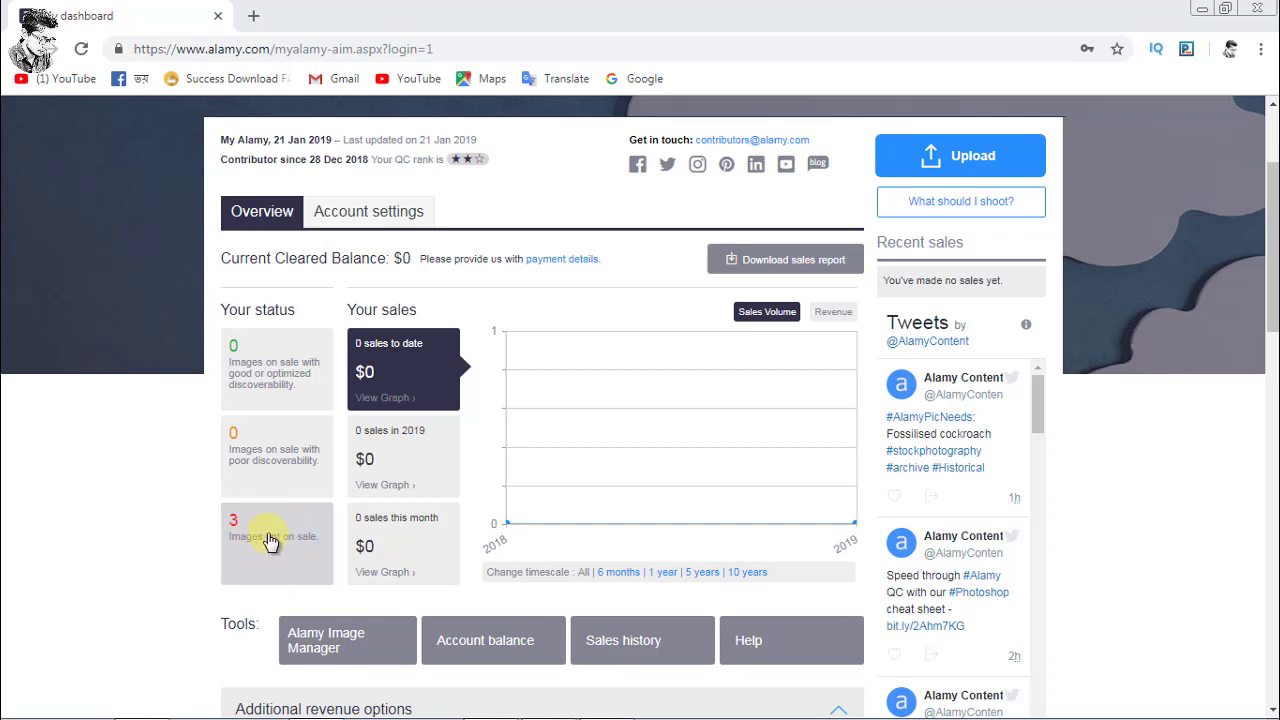
left_click(270, 540)
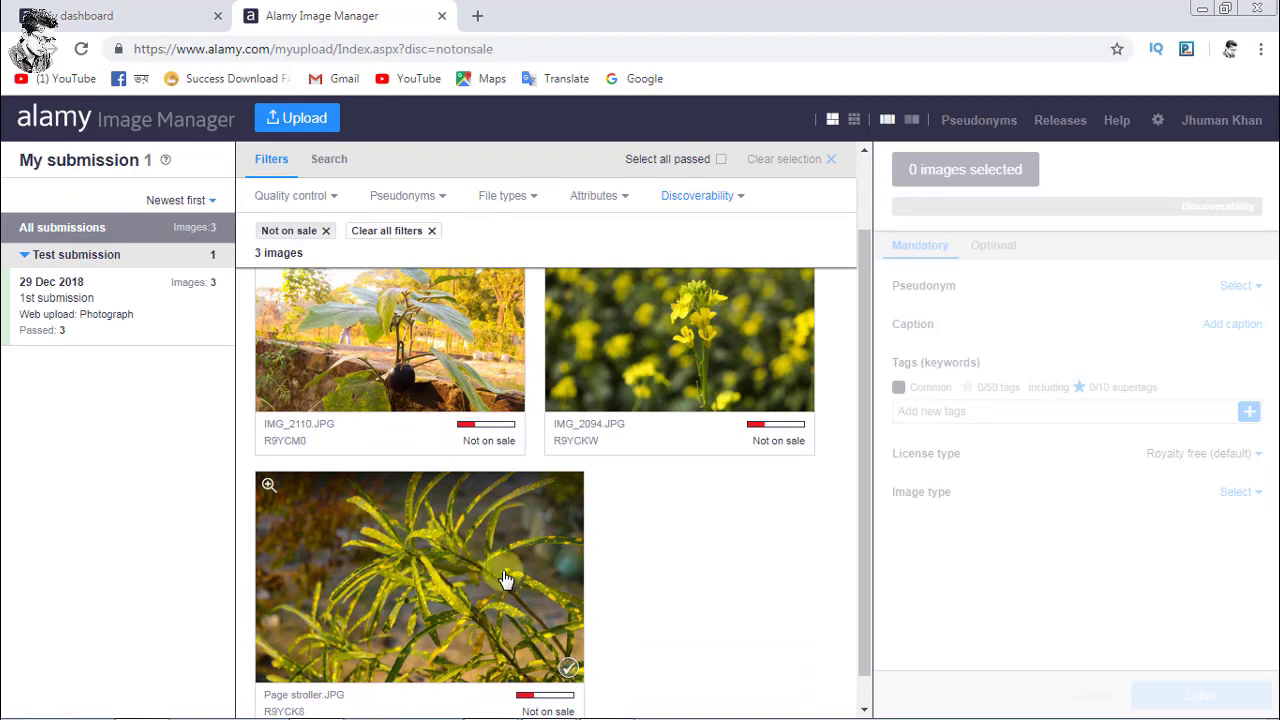
scroll(490, 565, "up", 2)
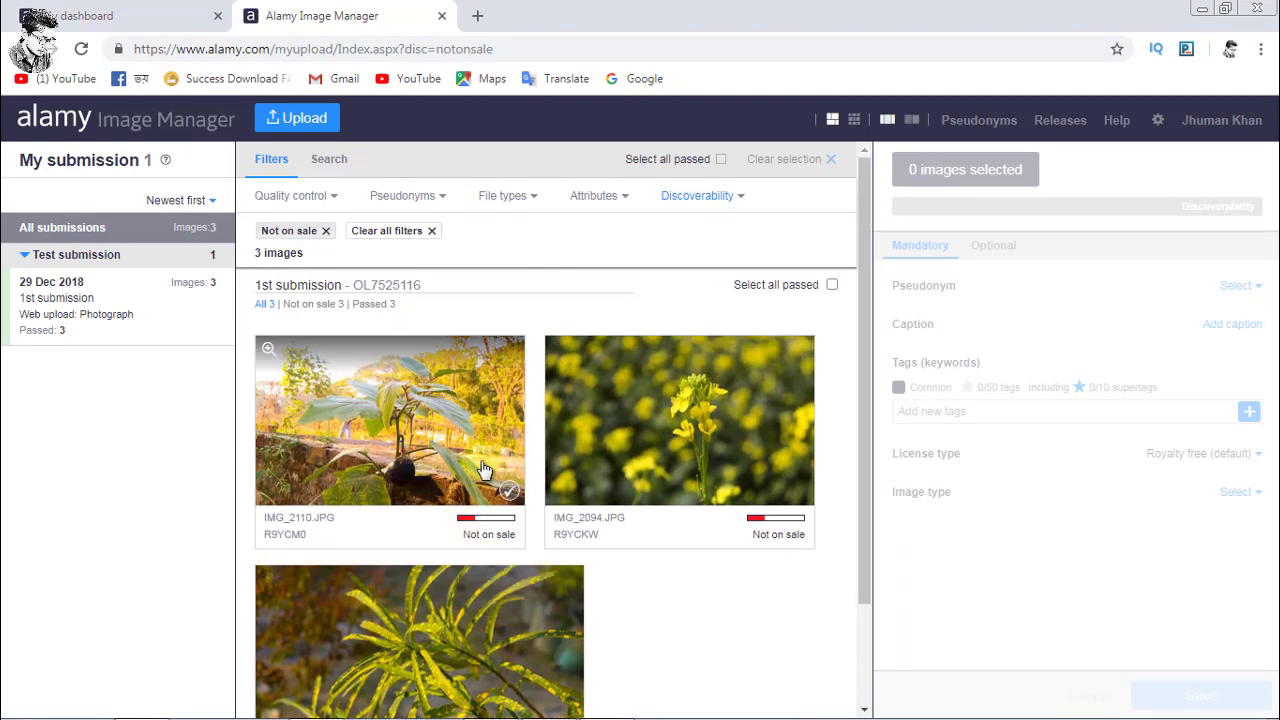
scroll(470, 450, "down", 3)
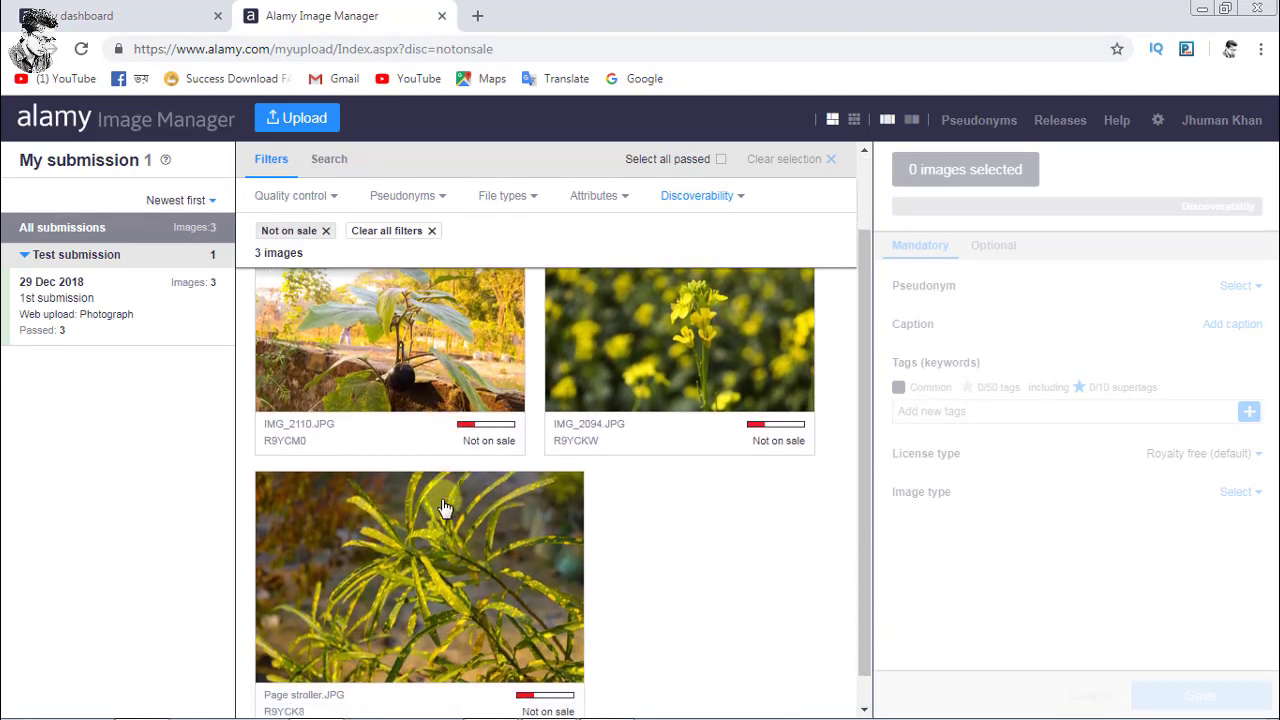
scroll(437, 381, "up", 2)
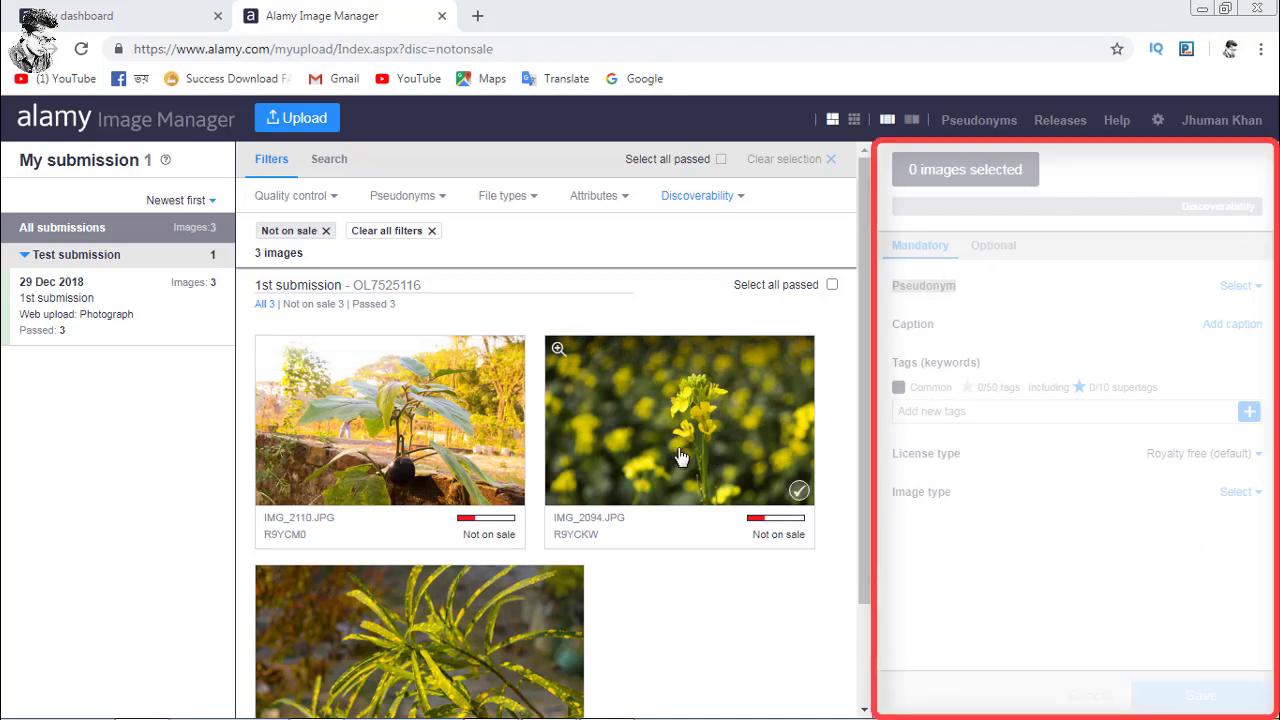
left_click(726, 456)
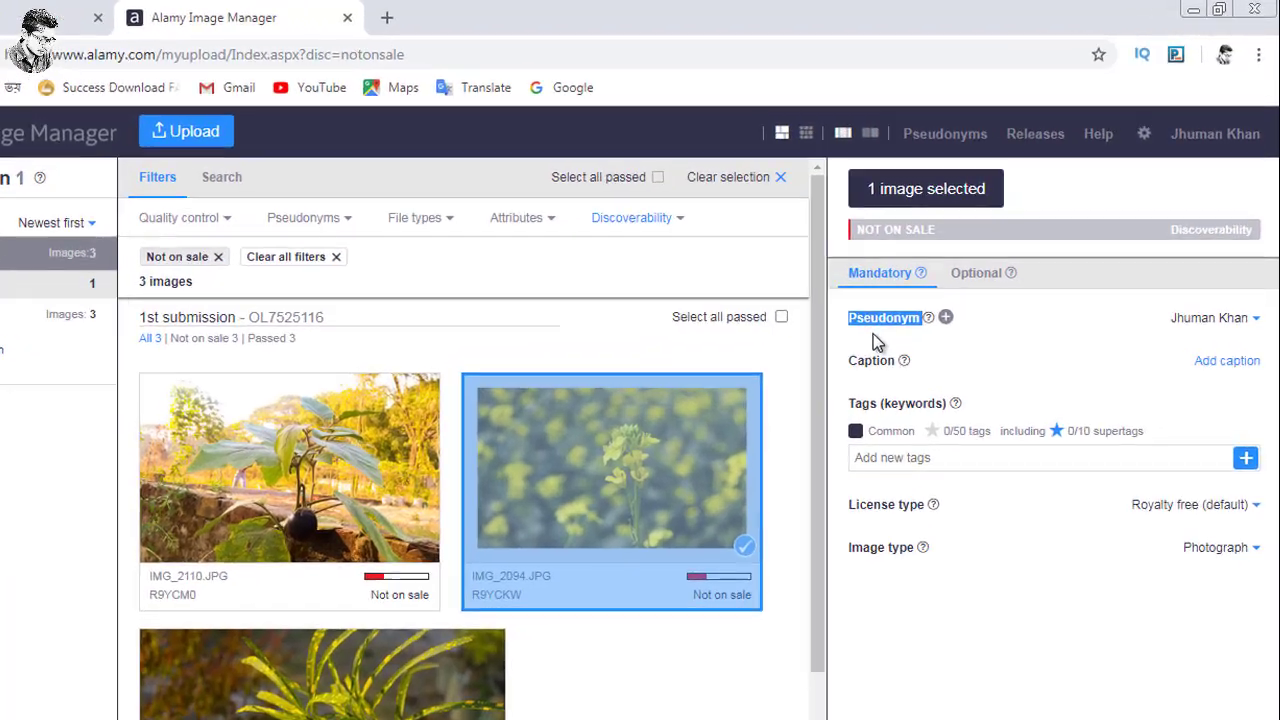
left_click(930, 306)
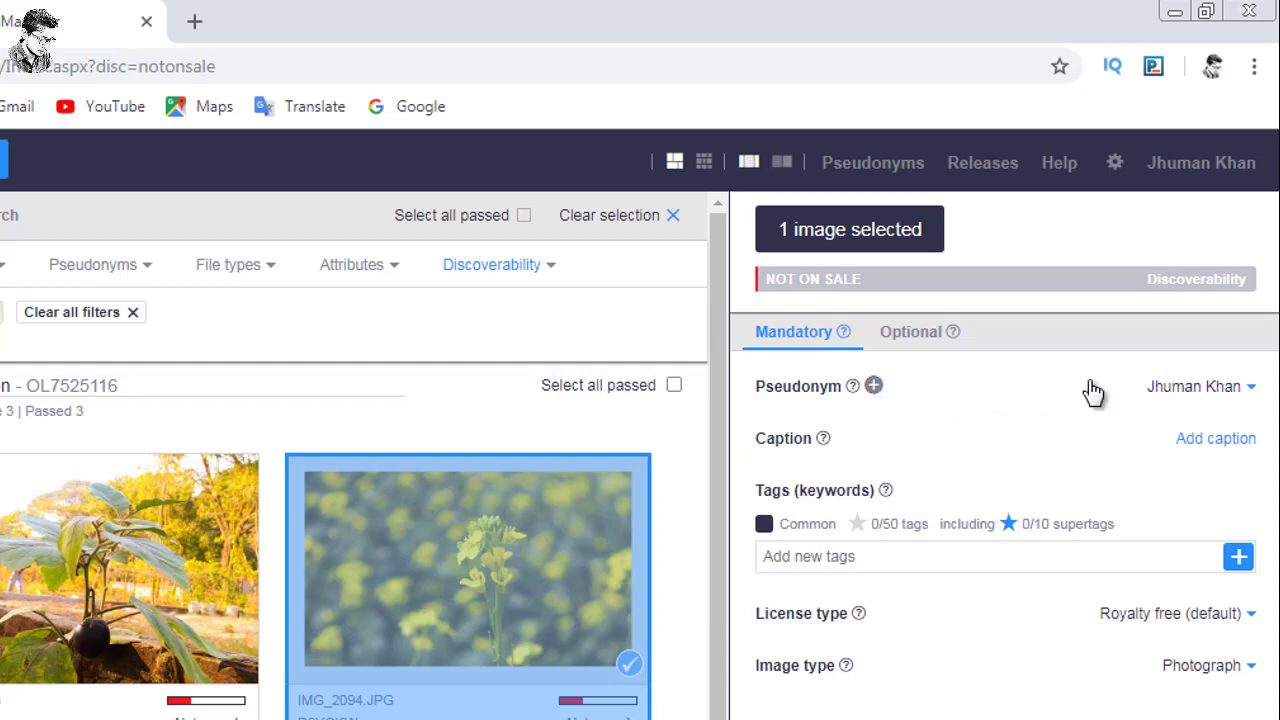
left_click(1250, 390)
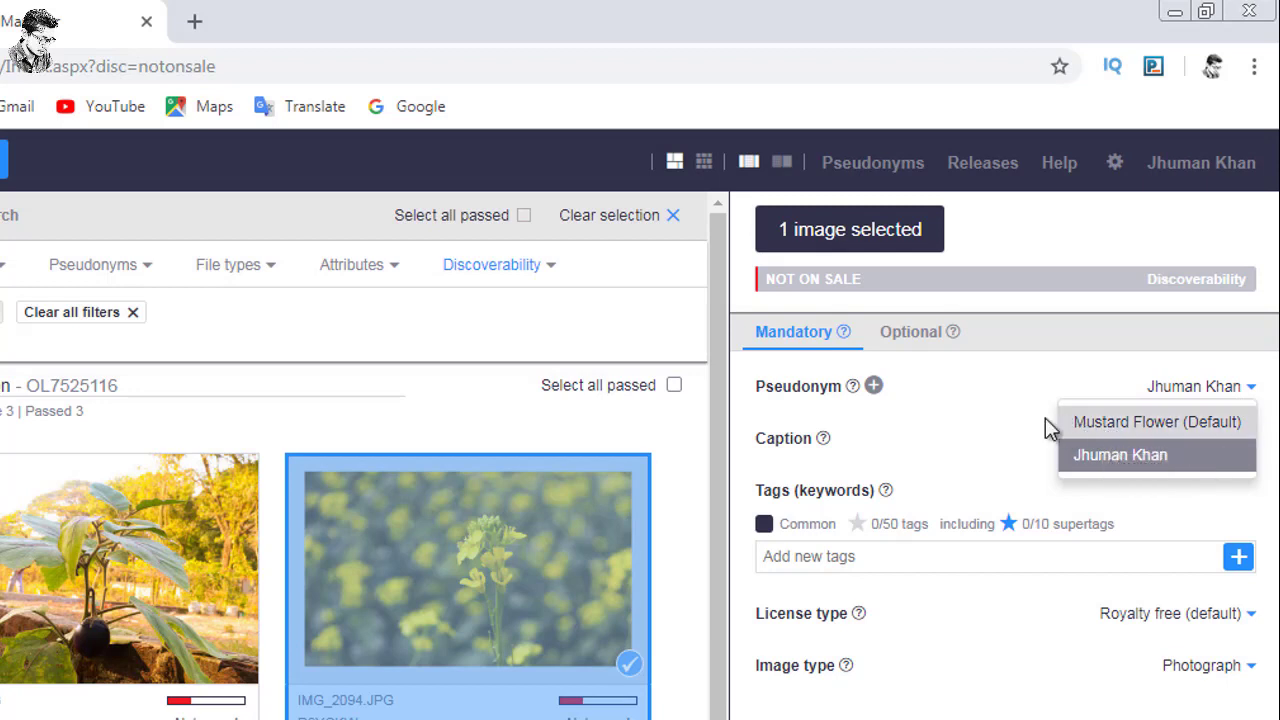
left_click(980, 430)
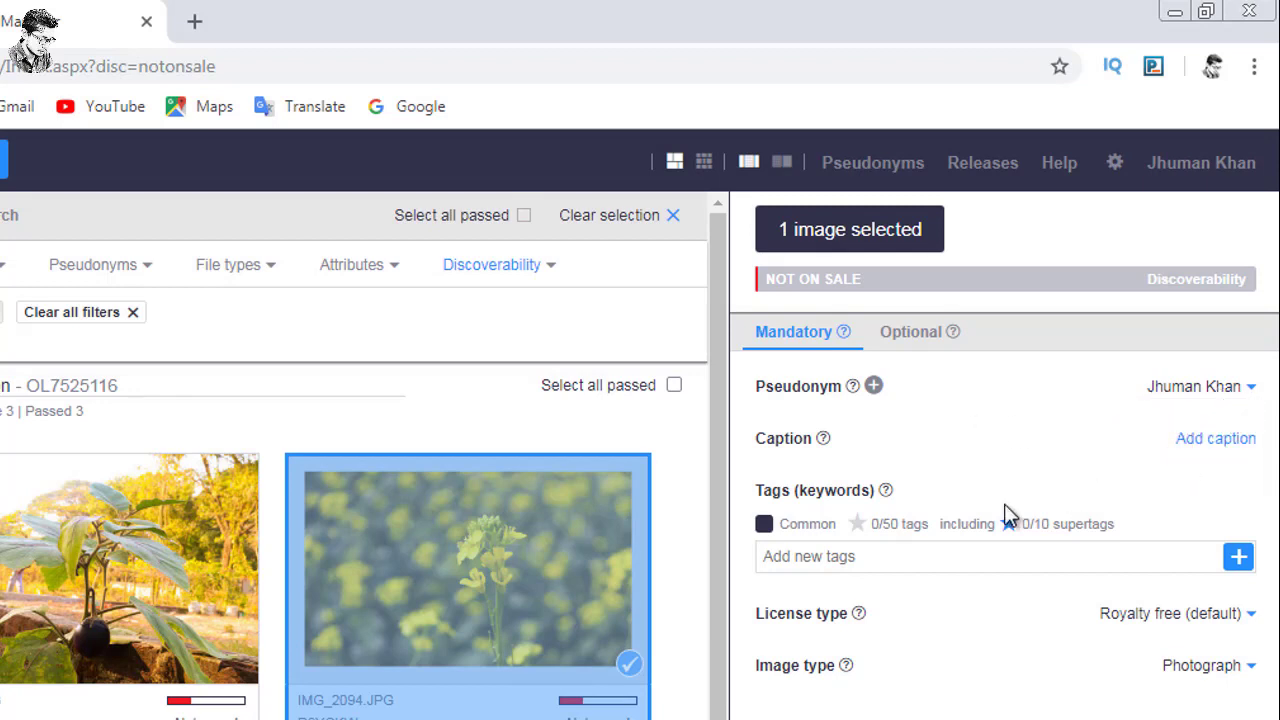
mouse_move(823, 440)
left_click(860, 556)
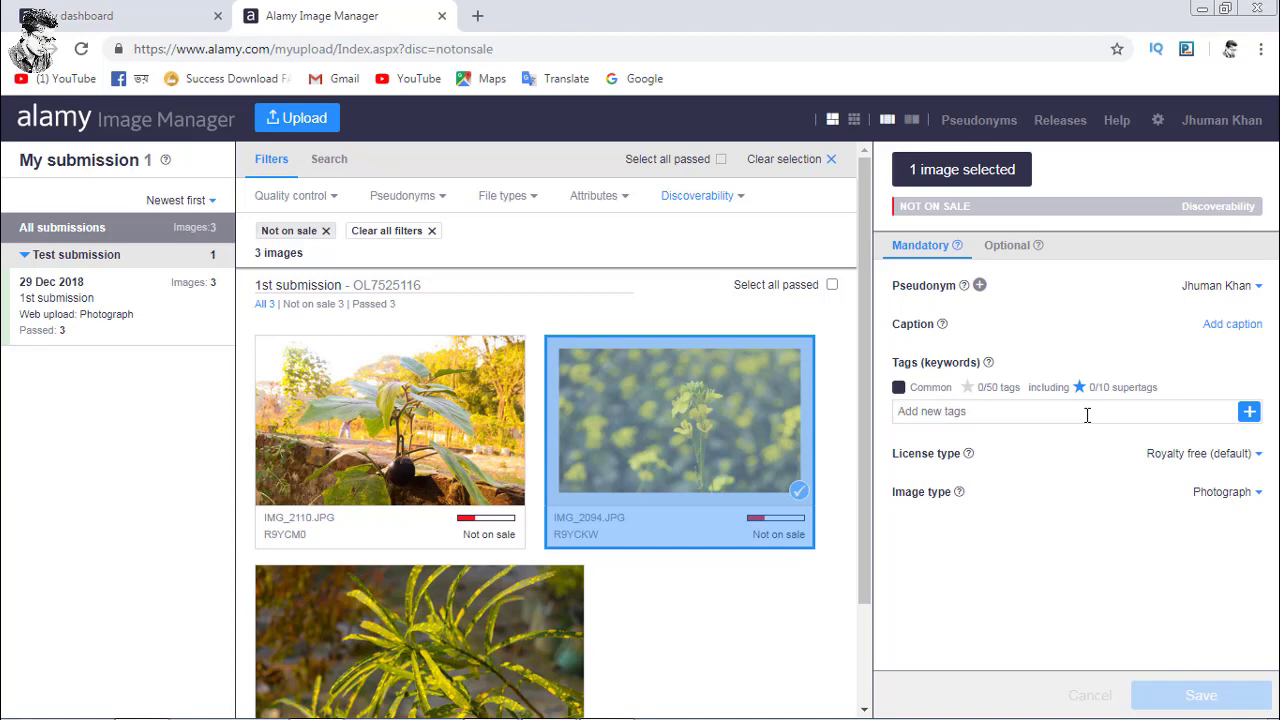
Try to add a new pseudonym named Mustard Flower and set it as the default.
left_click(980, 286)
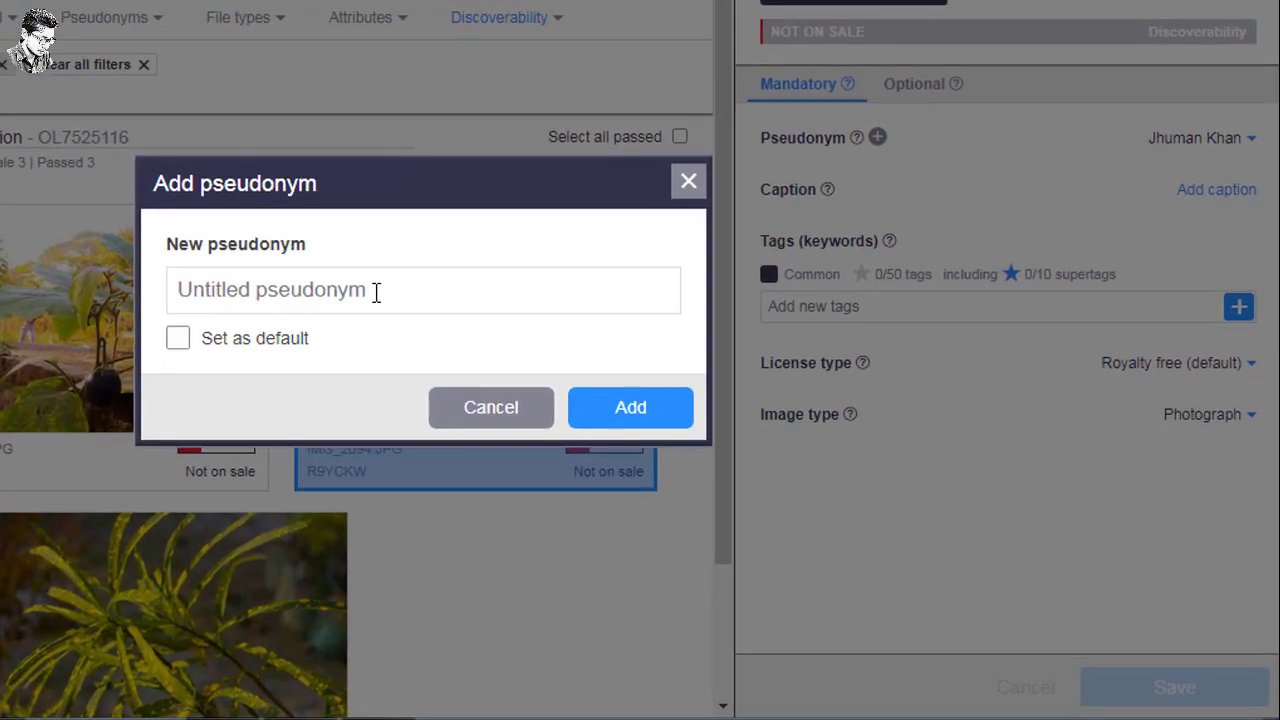
type("M")
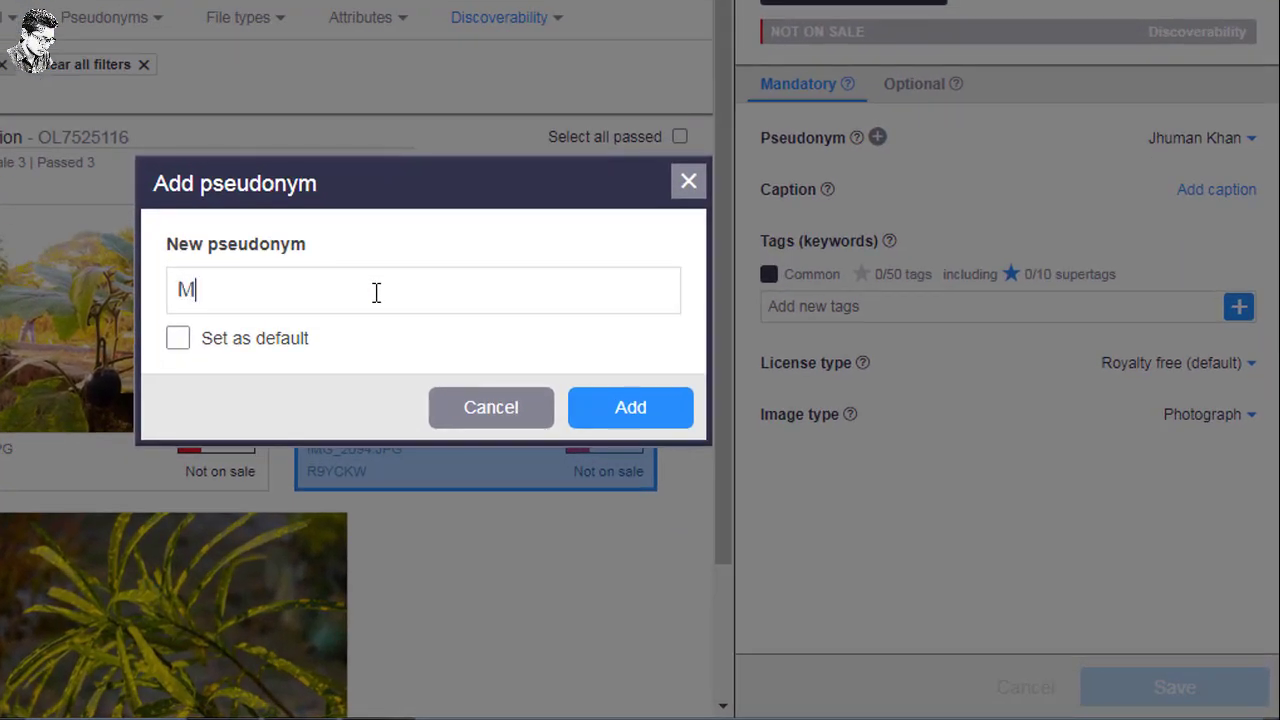
type("usta")
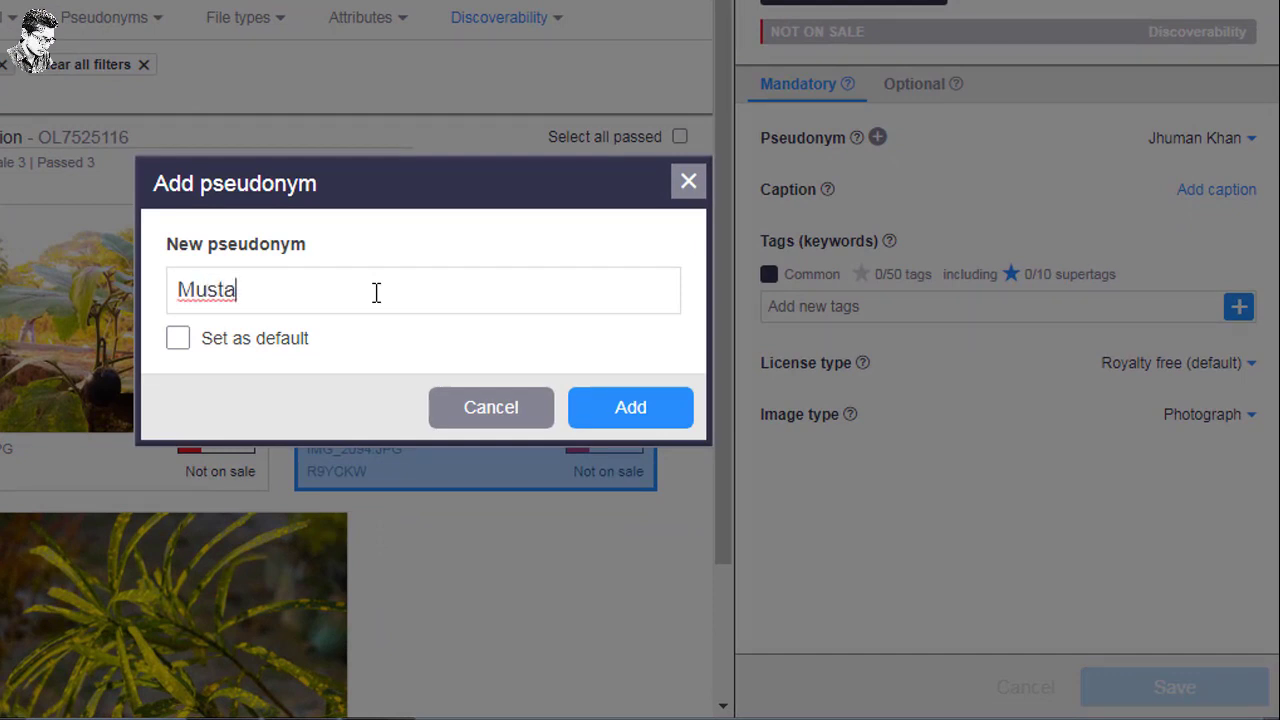
type("rd Flower")
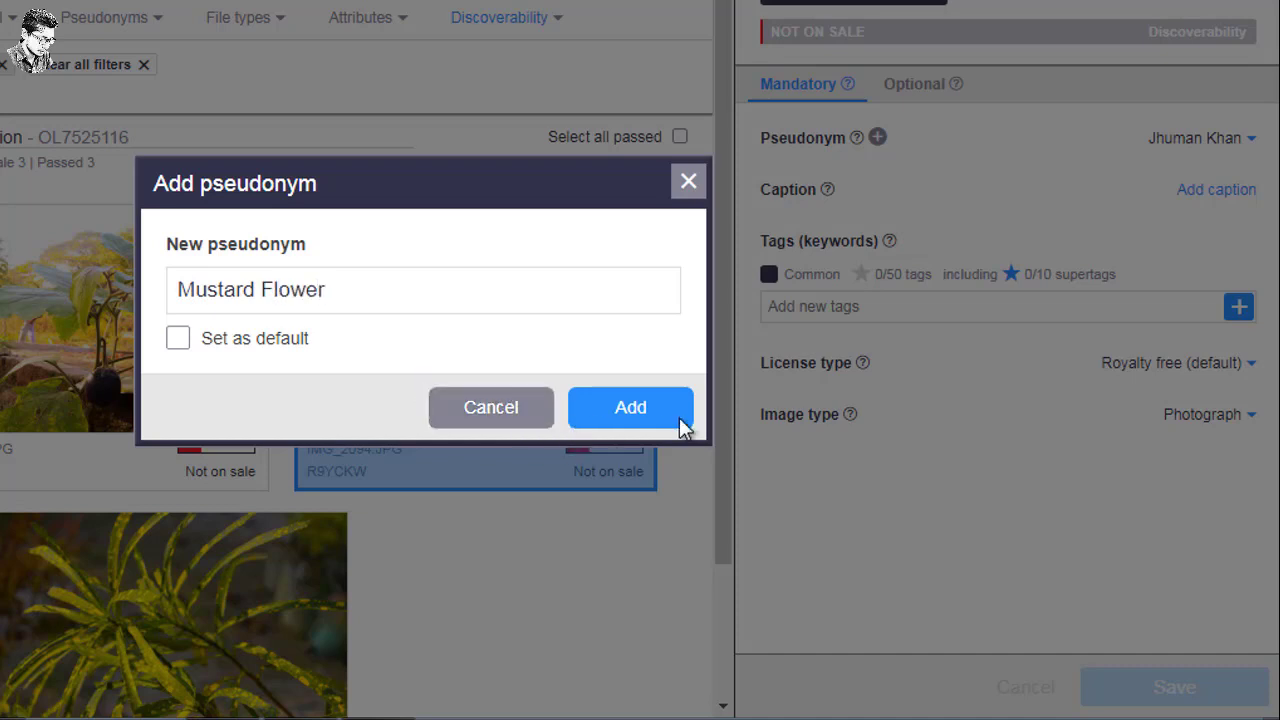
left_click(643, 418)
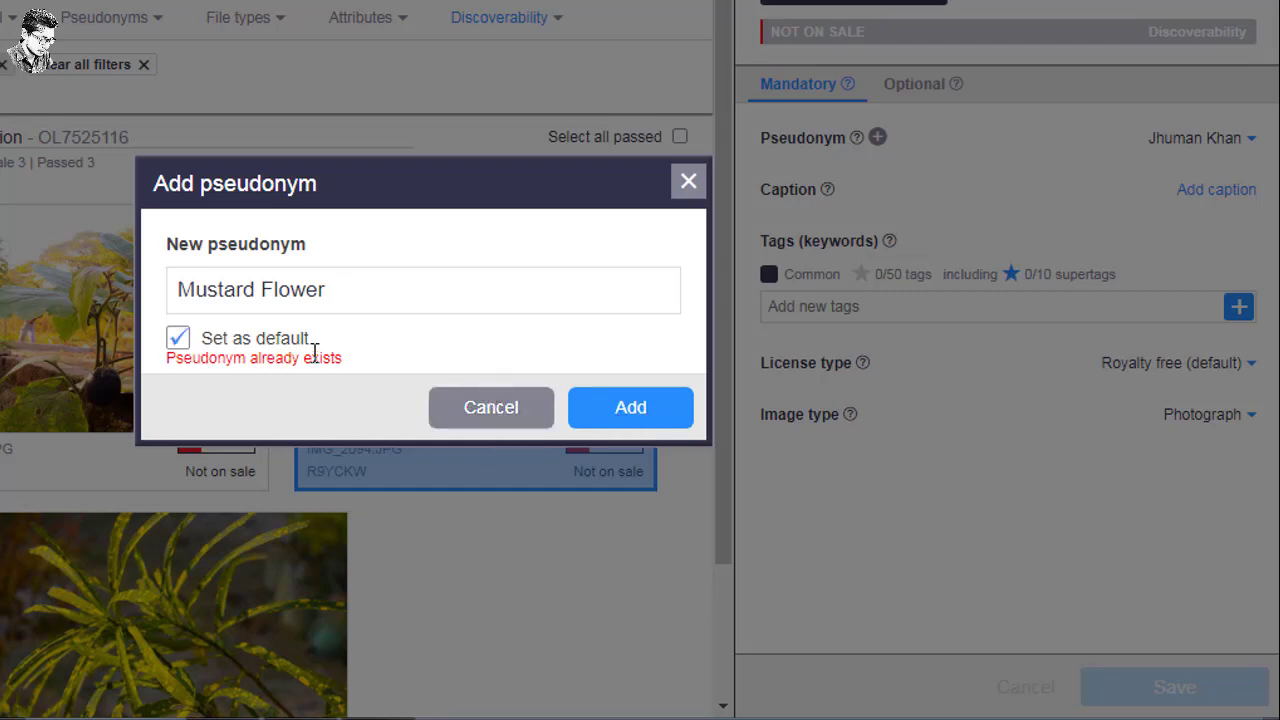
left_click(497, 408)
Assign the existing pseudonym Mustard Flower (Default) to the selected photo and save the change.
left_click(1249, 138)
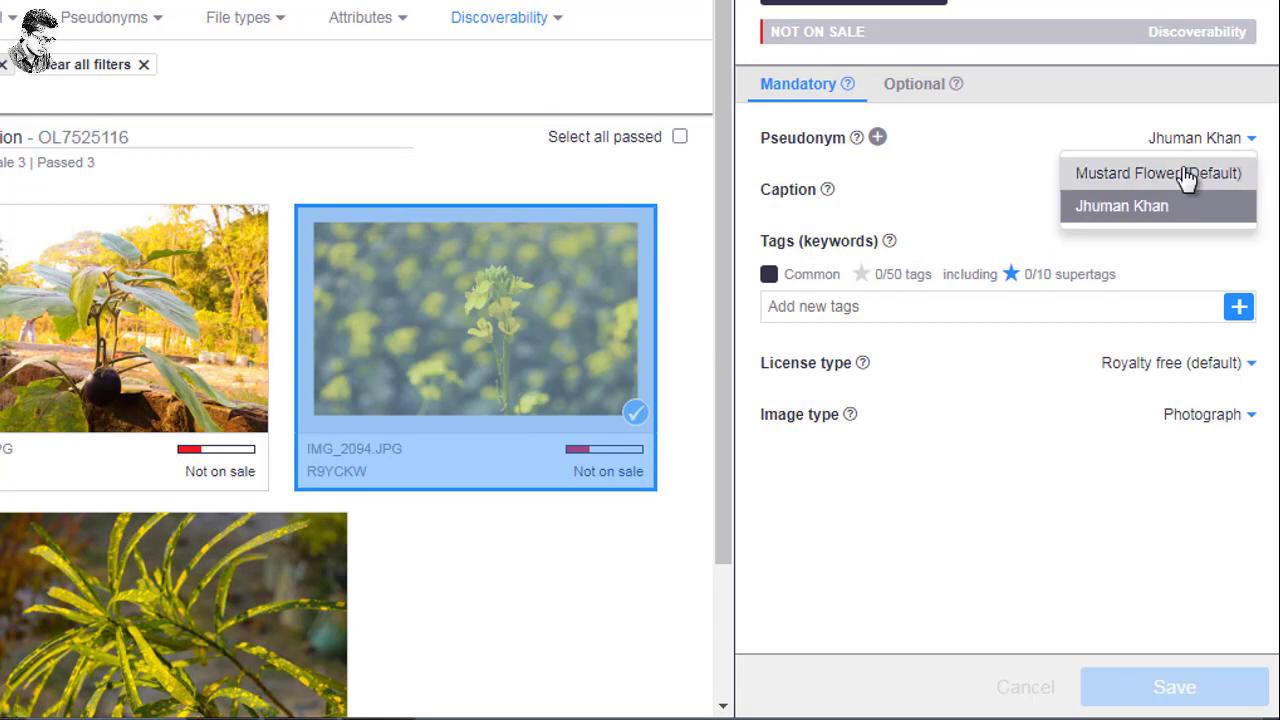
left_click(1150, 176)
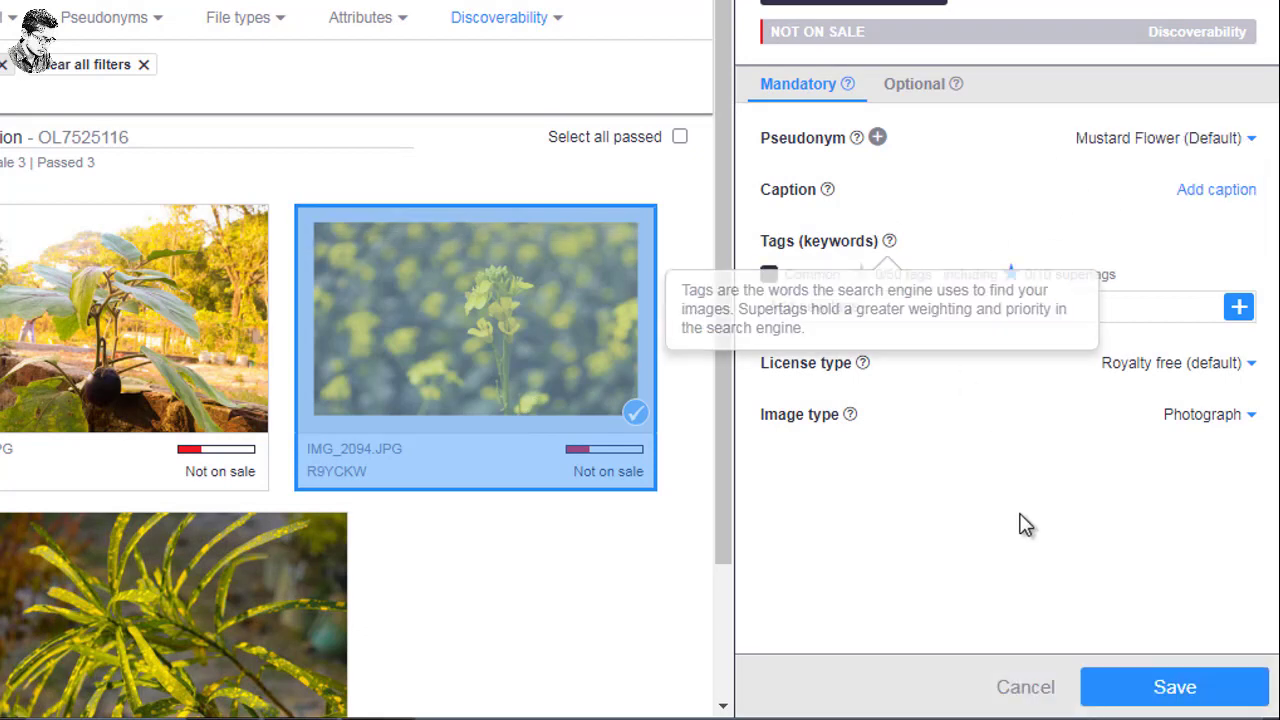
left_click(1151, 686)
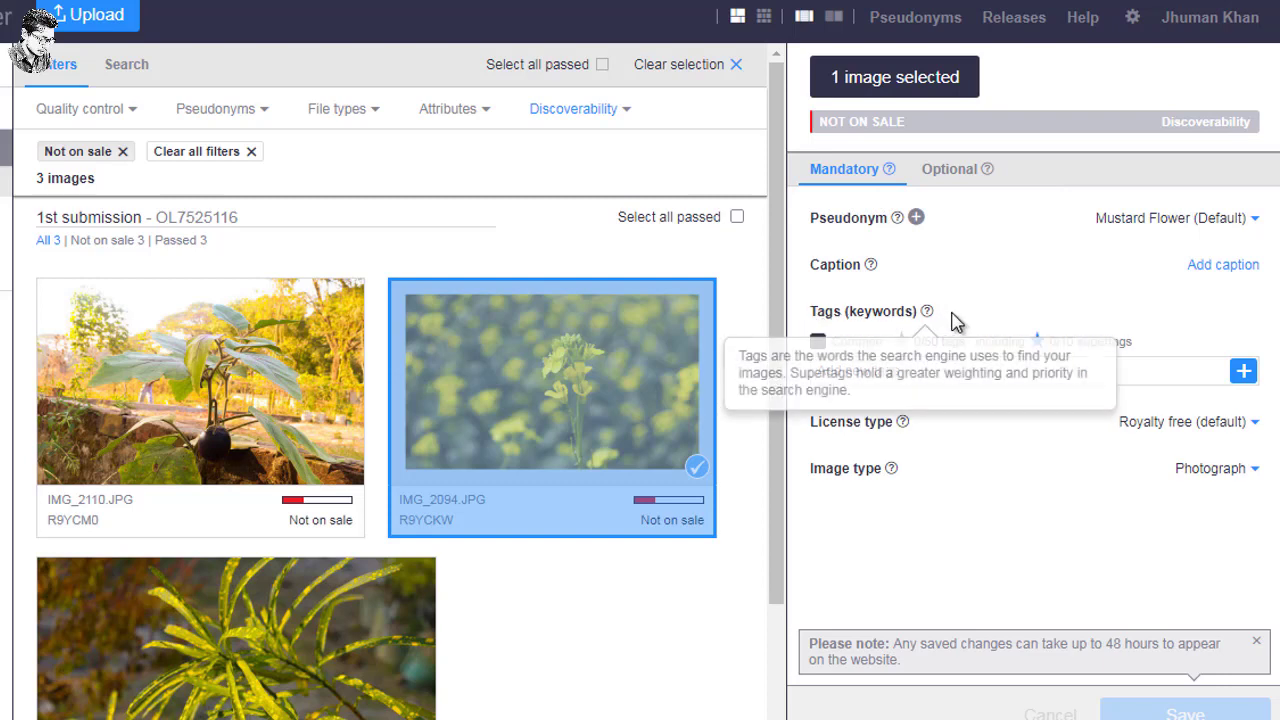
Add the tags mustard flower and yellow flower plus the copied list of mustard-related keywords to the photo.
left_click(927, 370)
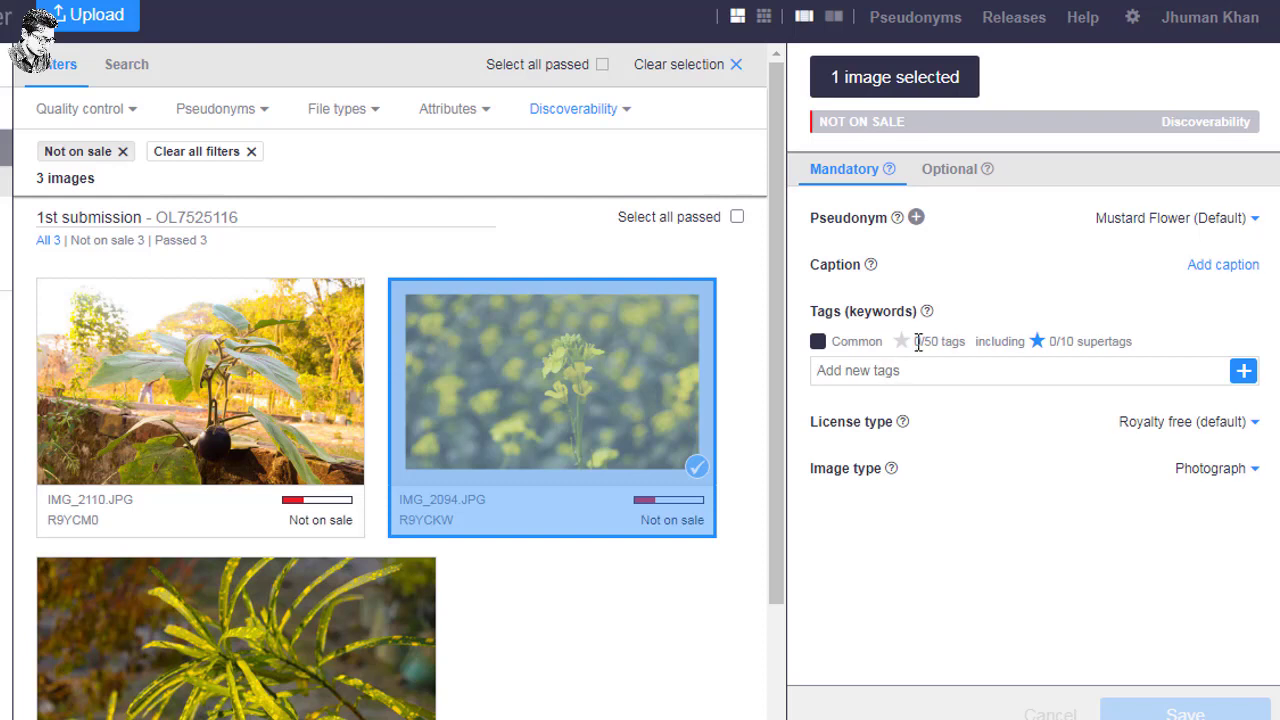
type("mustard flower, yellow flower,")
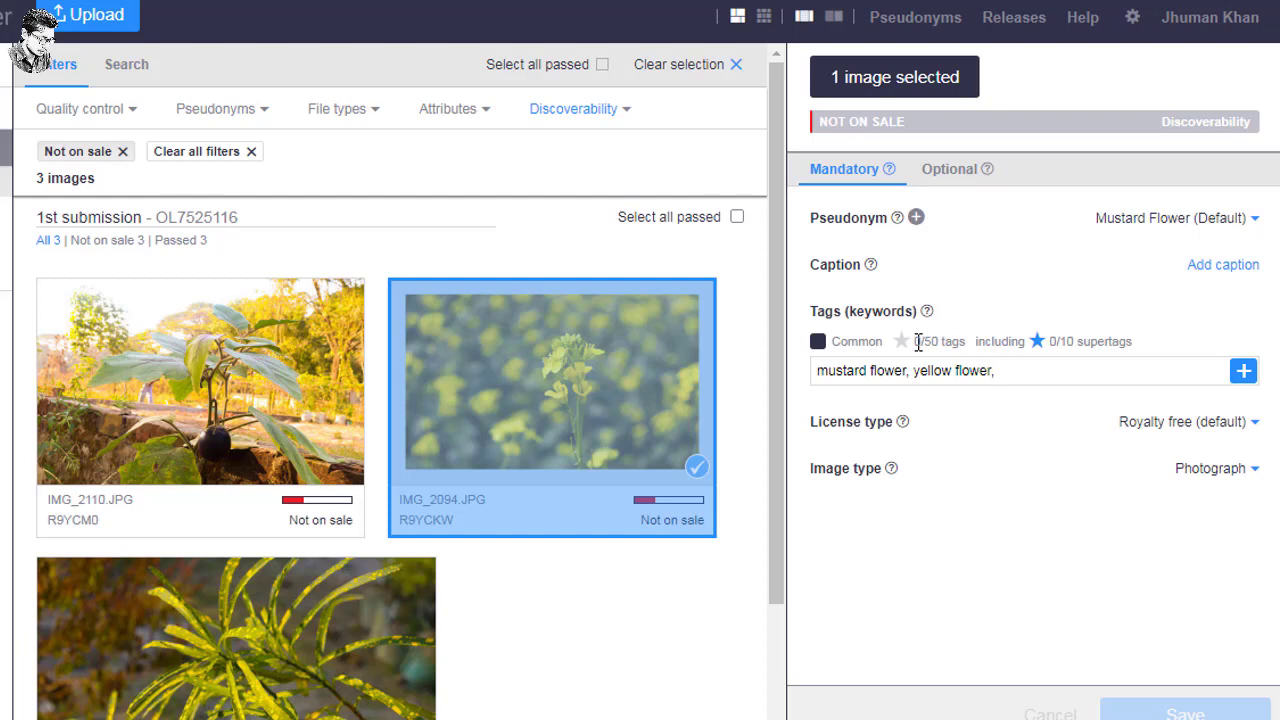
key("ctrl+v")
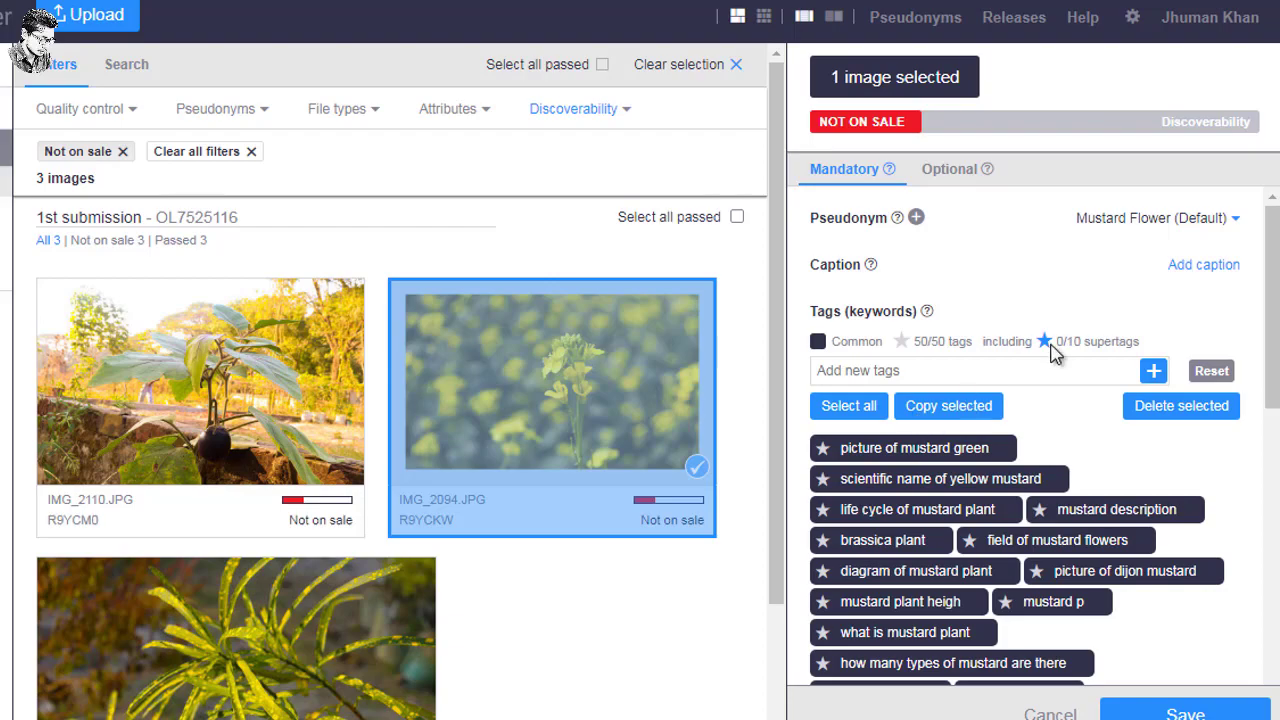
Mark the tags picture of mustard green, mustard plant heigh, what is mustard plant, garlic flower images and family of mustard as supertags.
left_click_drag(1063, 341, 1139, 341)
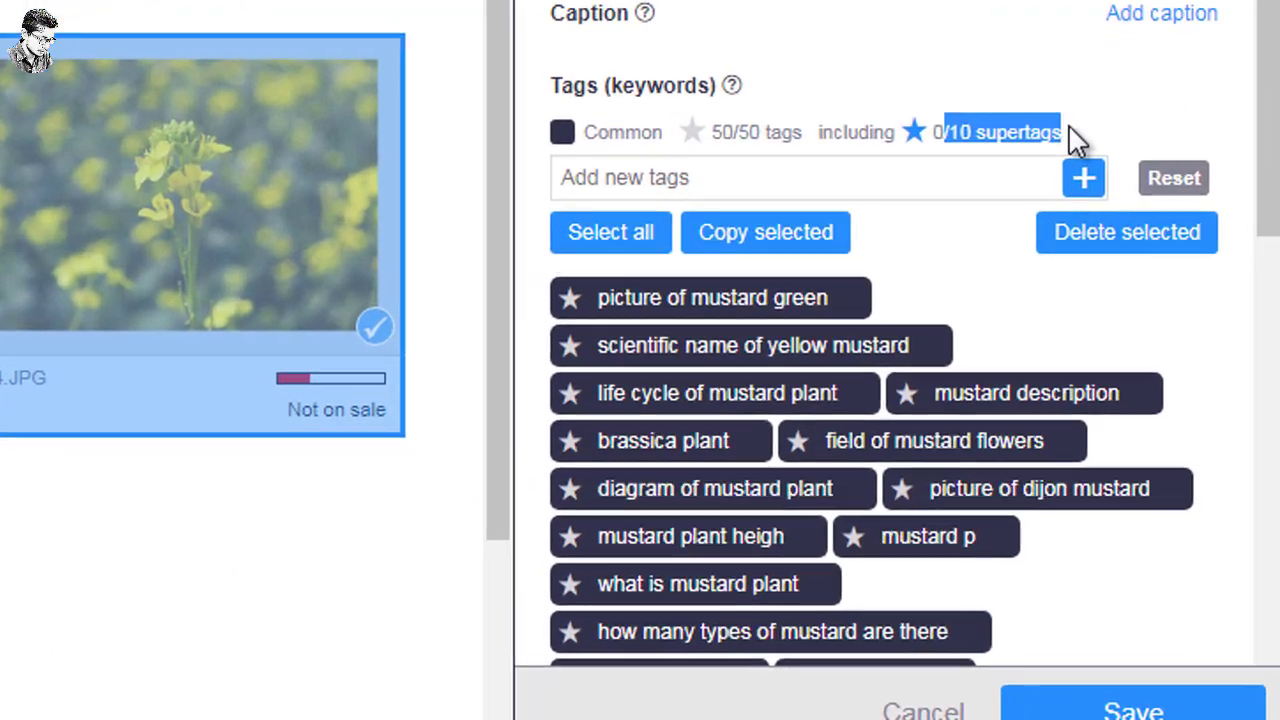
scroll(905, 300, "down", 2)
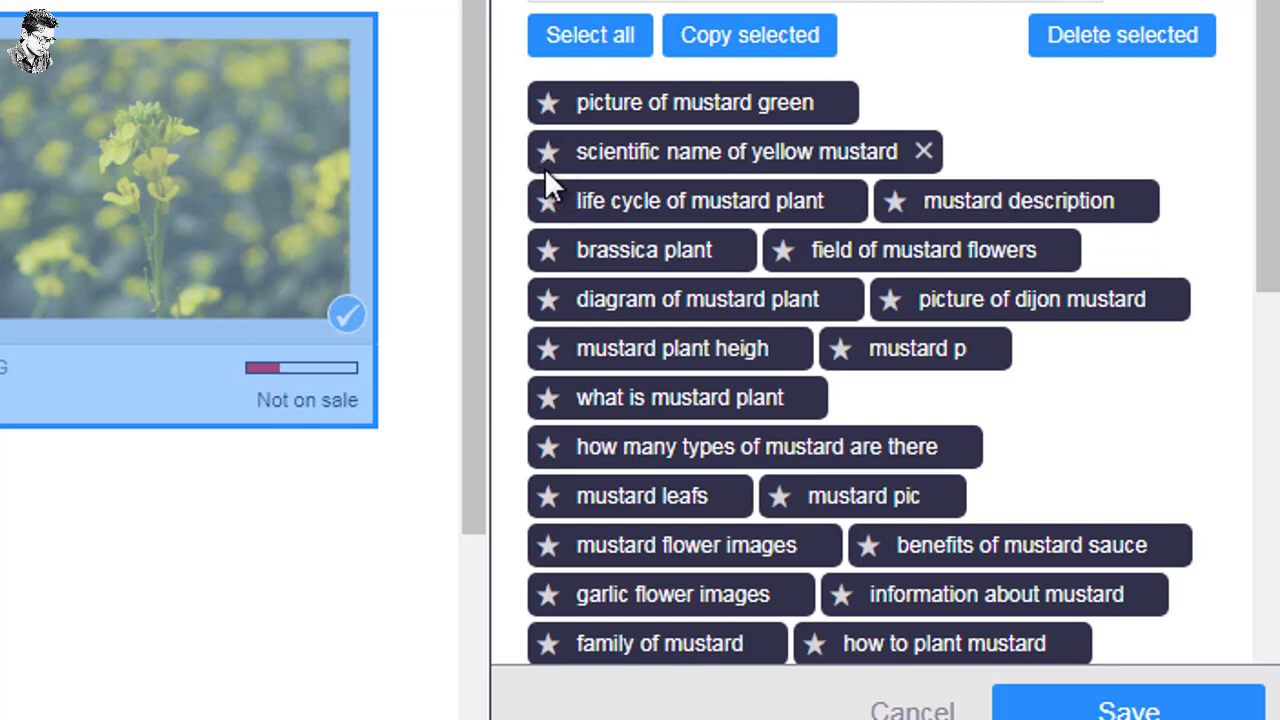
left_click(549, 103)
left_click(549, 350)
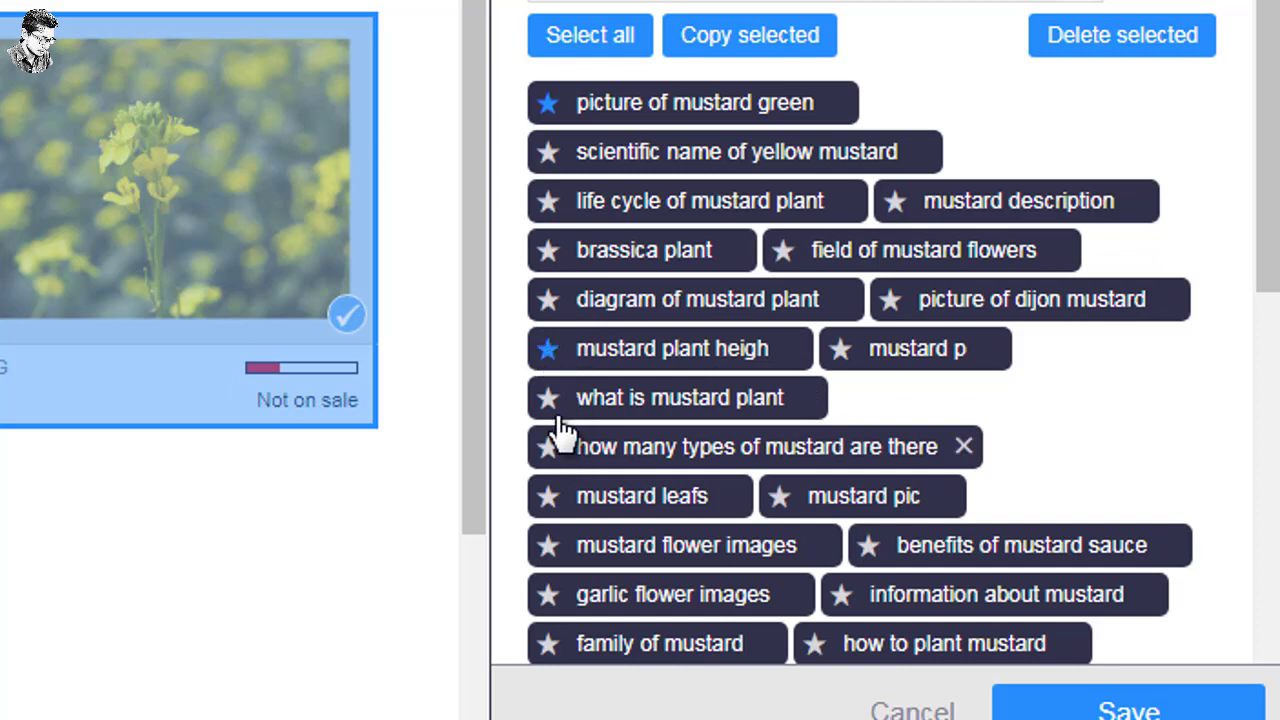
left_click(549, 397)
scroll(560, 580, "down", 2)
left_click(549, 414)
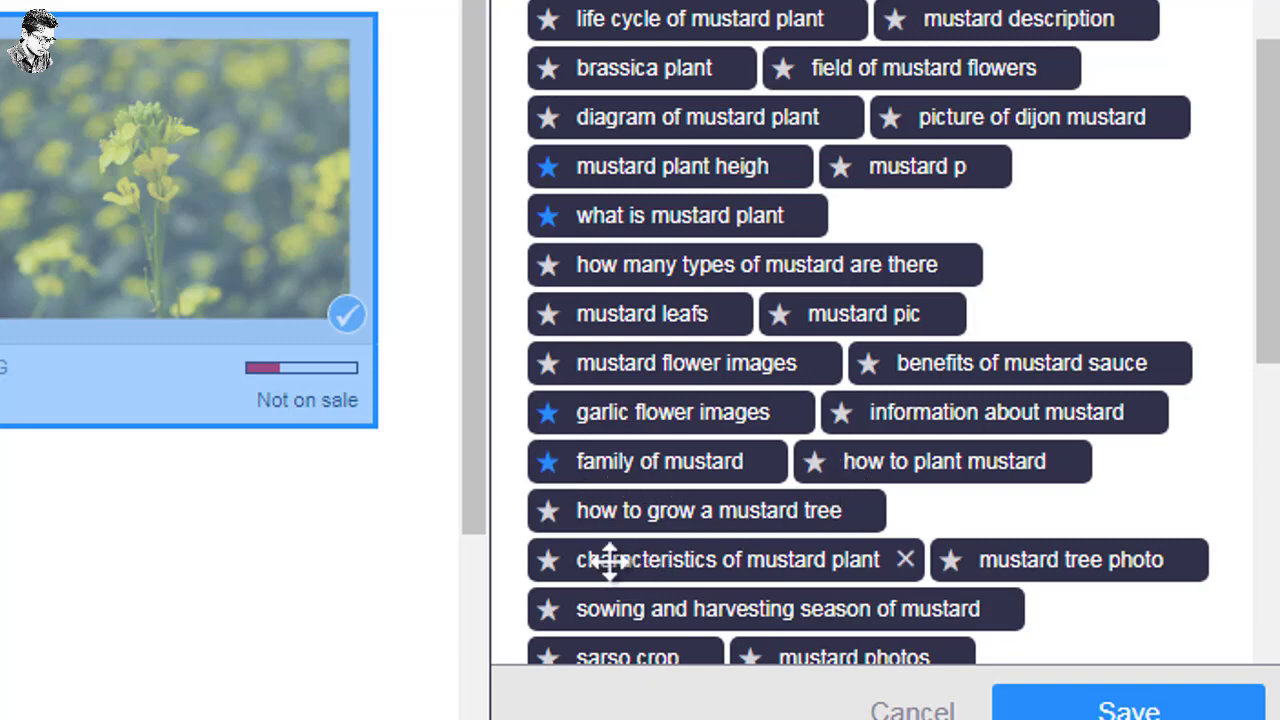
Mark the tags green background, mustard greens, yellow background, flower and yellow flower as supertags, and try to add village flower too.
scroll(600, 565, "down", 5)
left_click(548, 505)
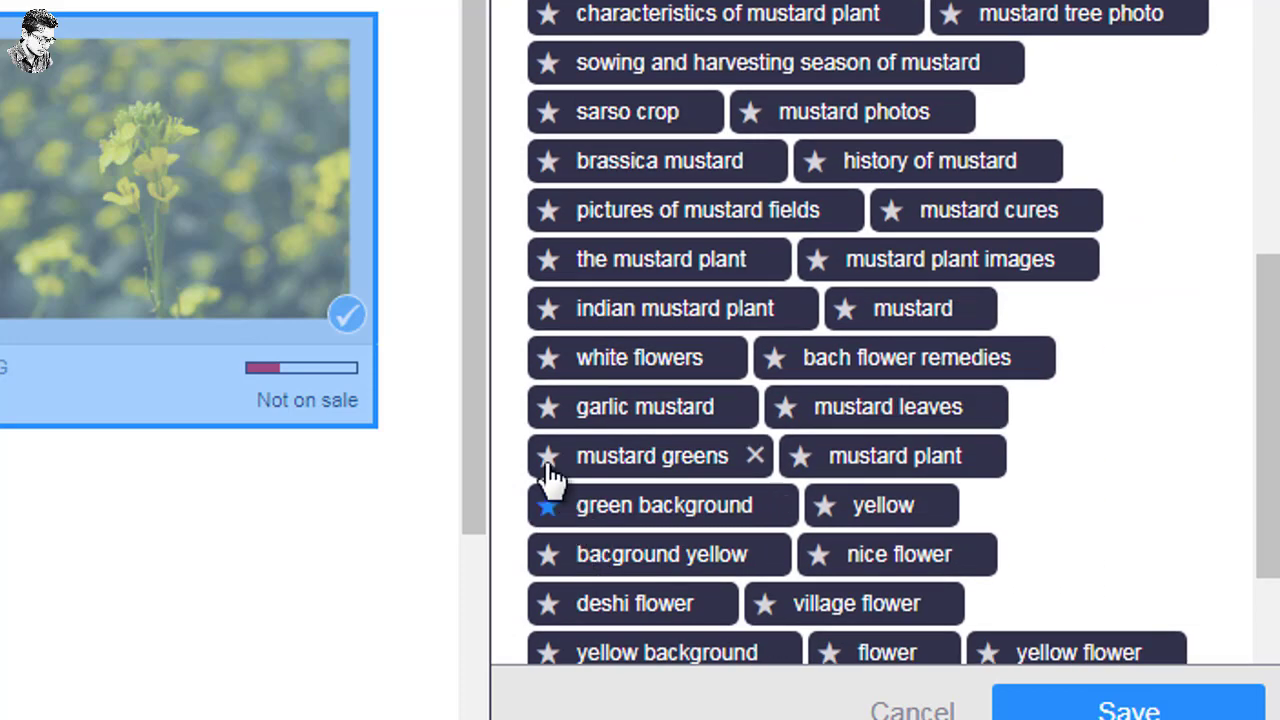
left_click(548, 456)
scroll(648, 552, "down", 1)
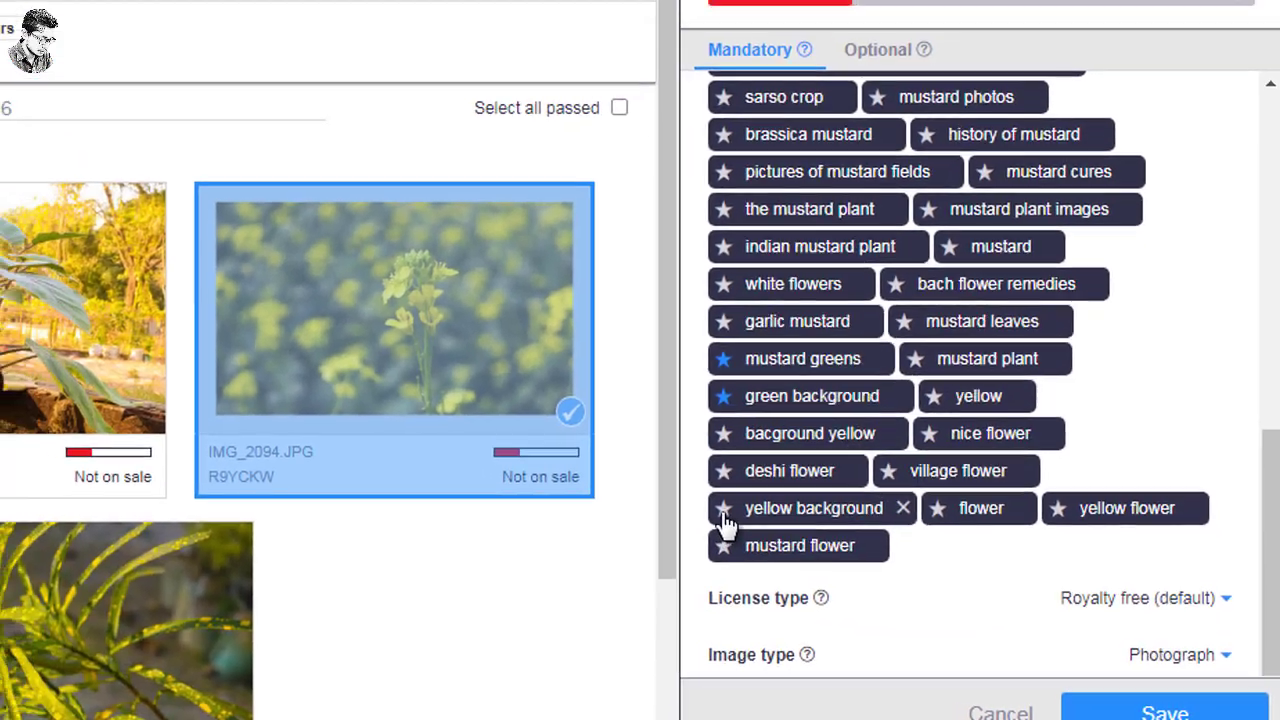
left_click(548, 634)
left_click(941, 511)
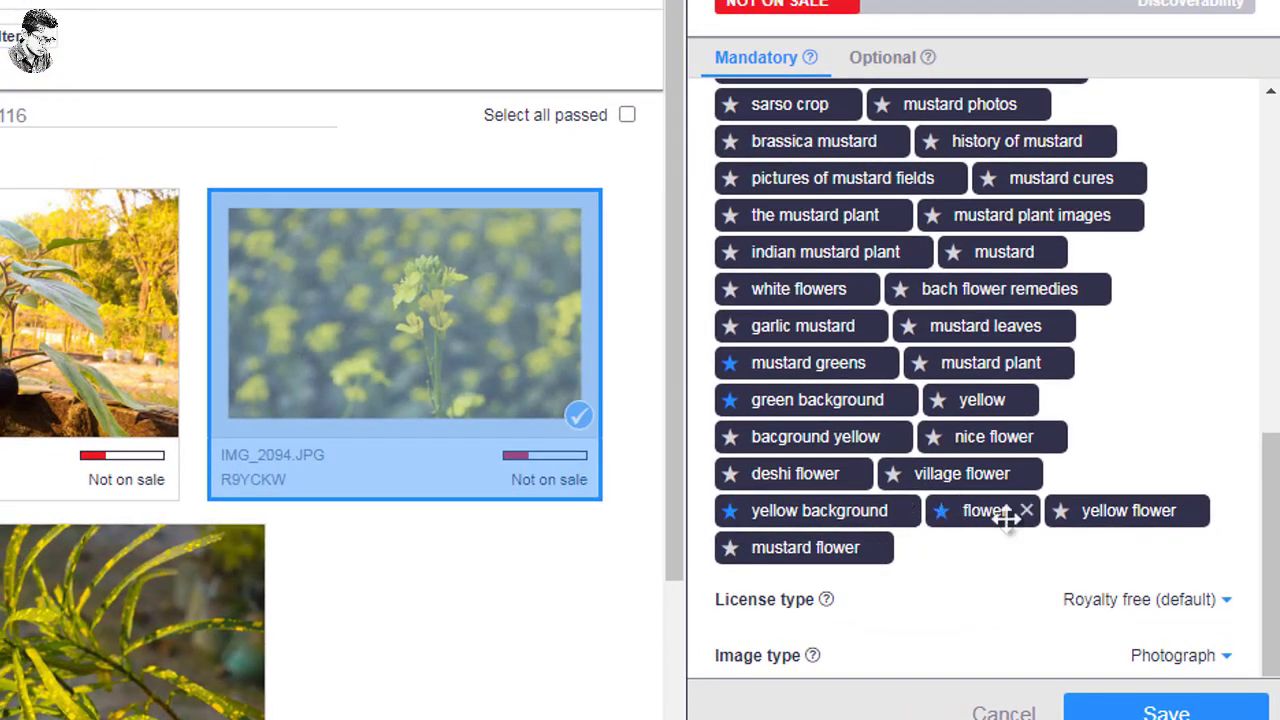
left_click(1062, 512)
left_click(895, 475)
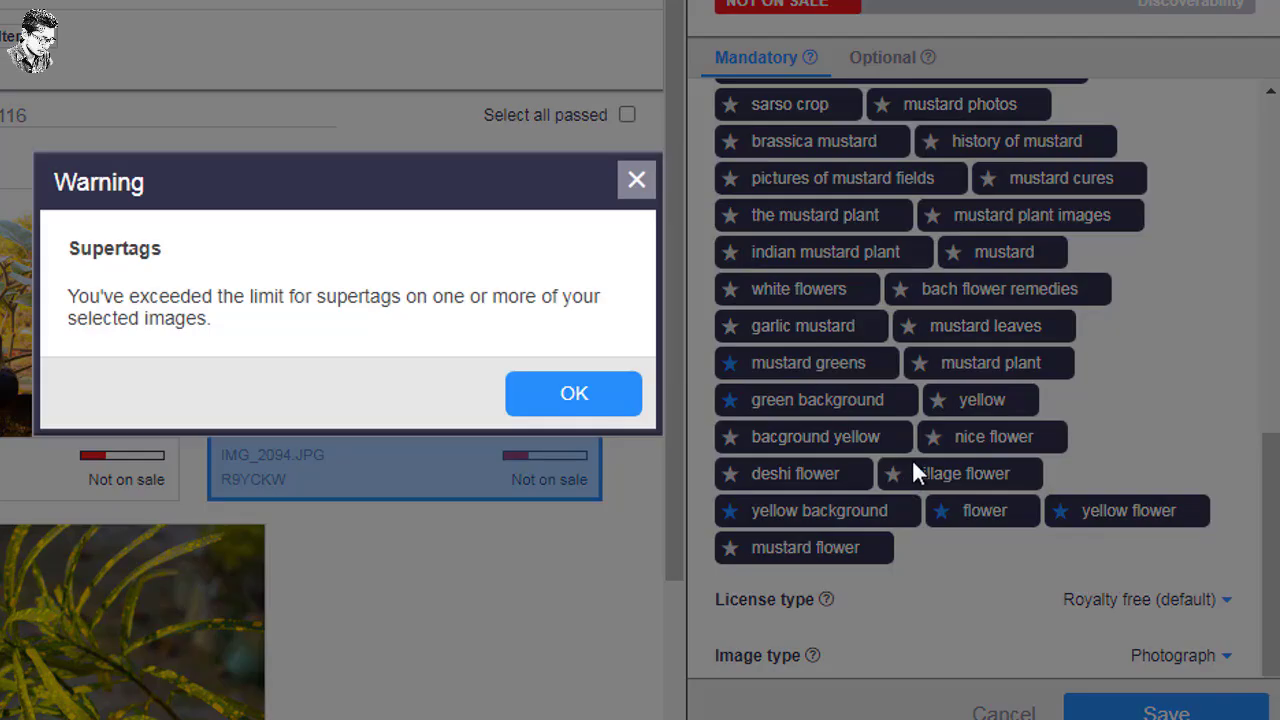
left_click(574, 398)
Set the photo's license type to Rights managed.
scroll(951, 463, "up", 5)
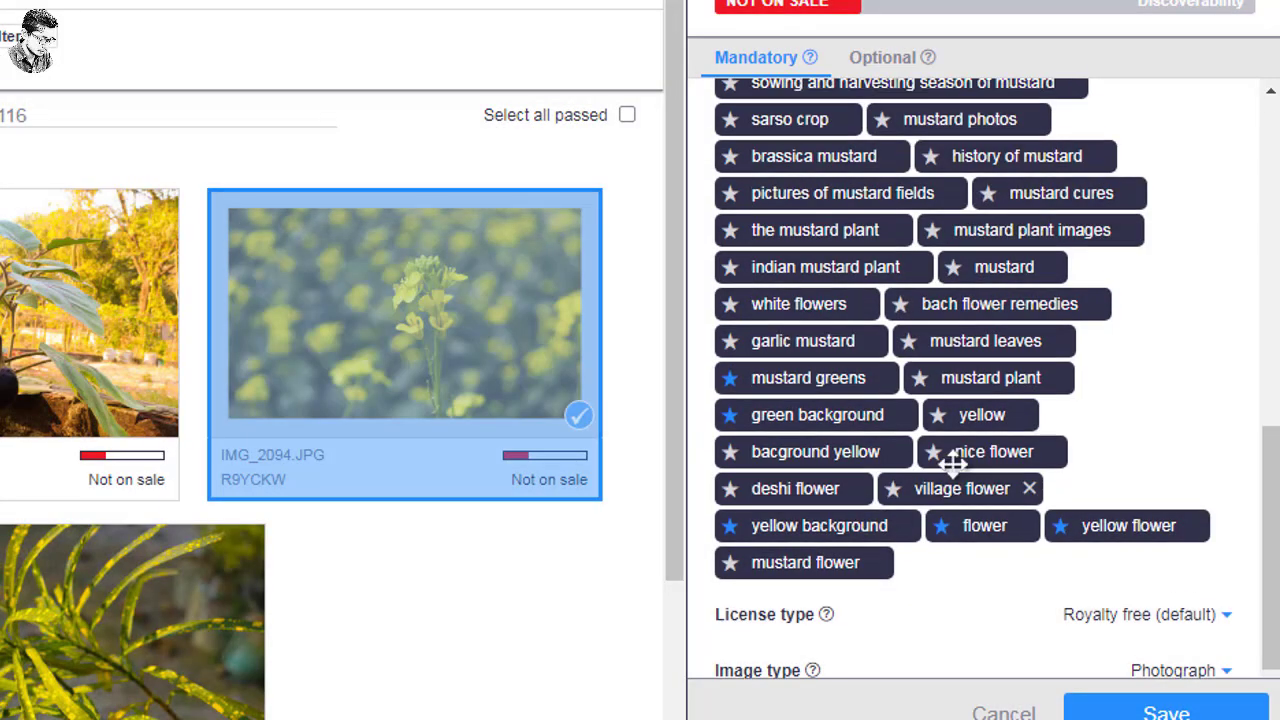
scroll(951, 460, "up", 3)
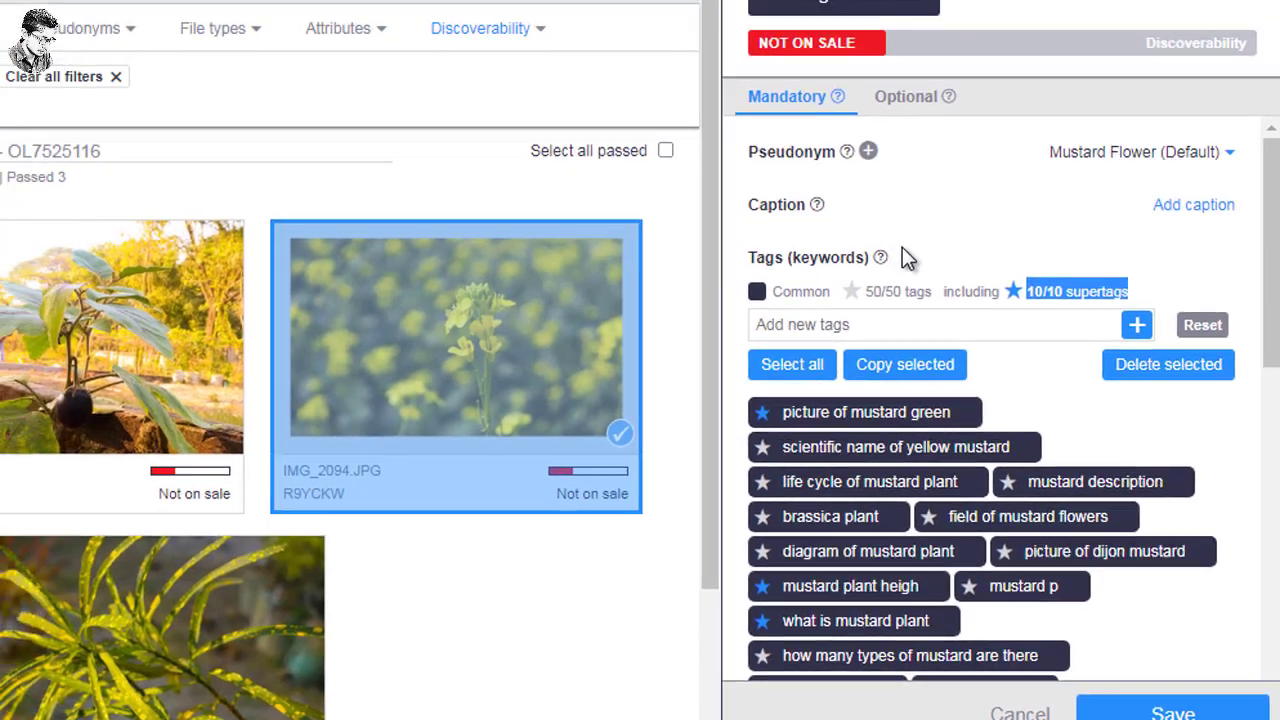
scroll(884, 233, "down", 1)
scroll(905, 340, "down", 3)
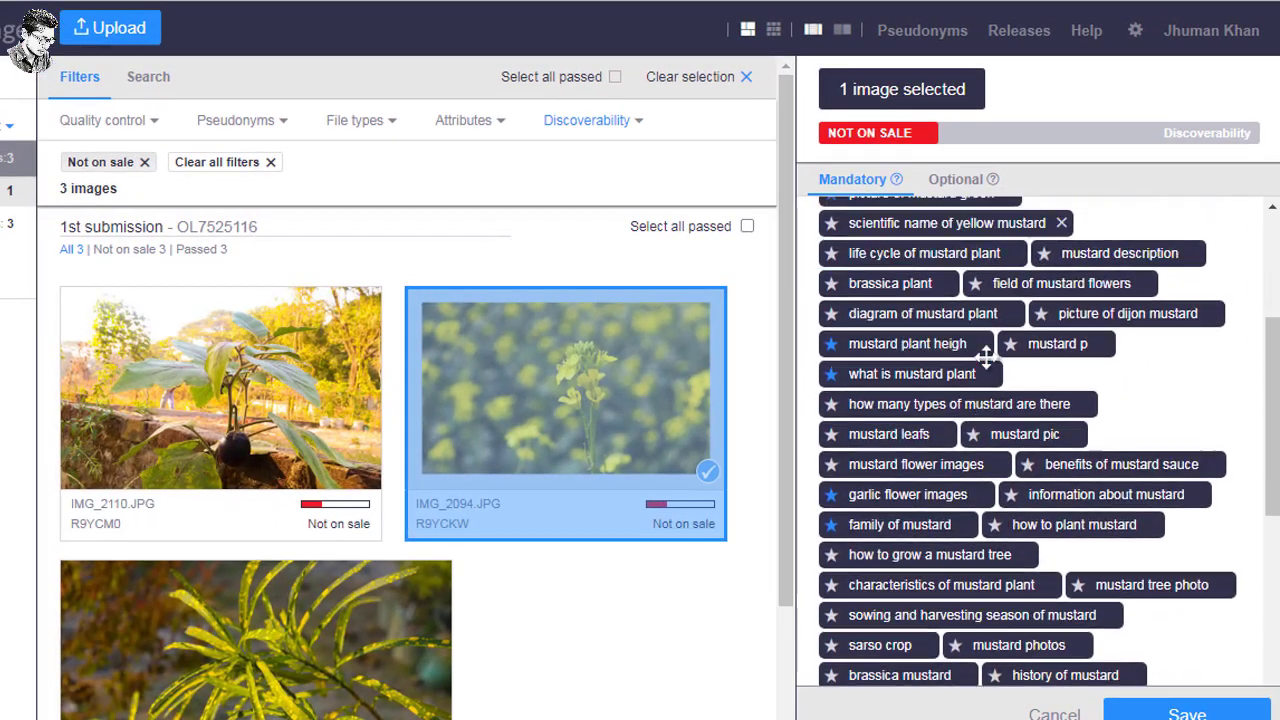
scroll(908, 300, "up", 3)
scroll(905, 295, "down", 3)
scroll(905, 300, "down", 5)
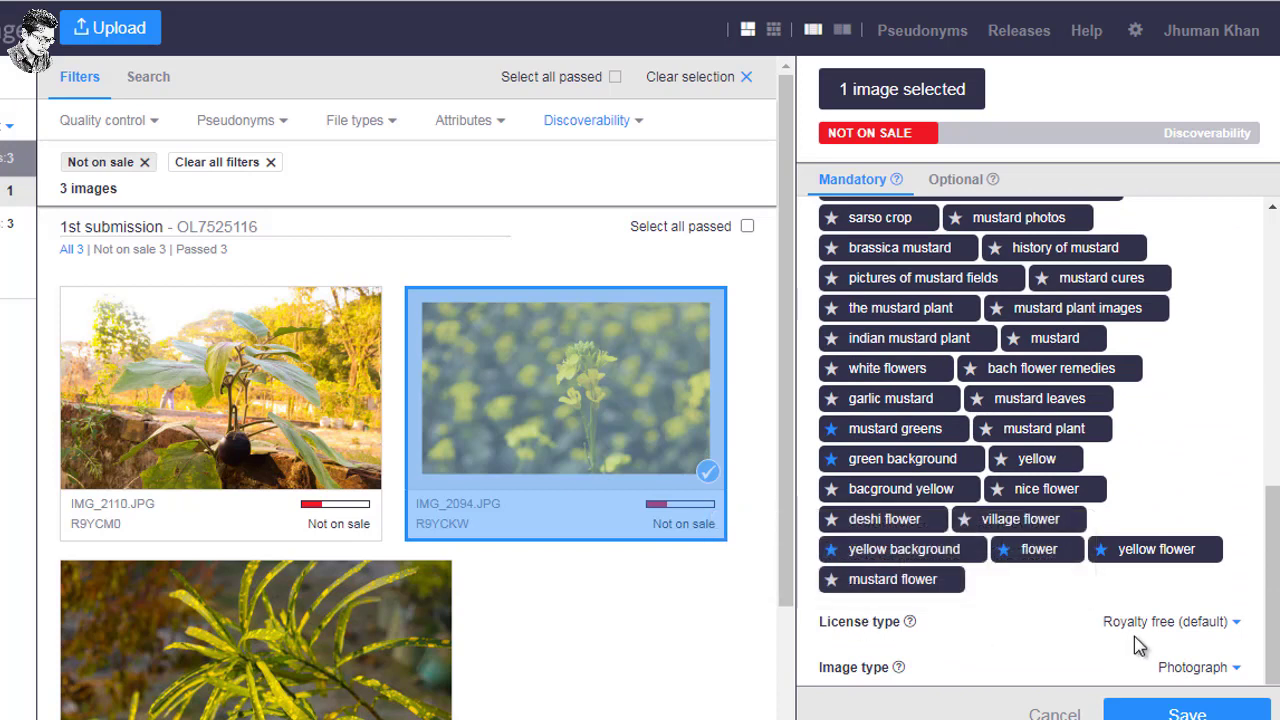
left_click(1205, 624)
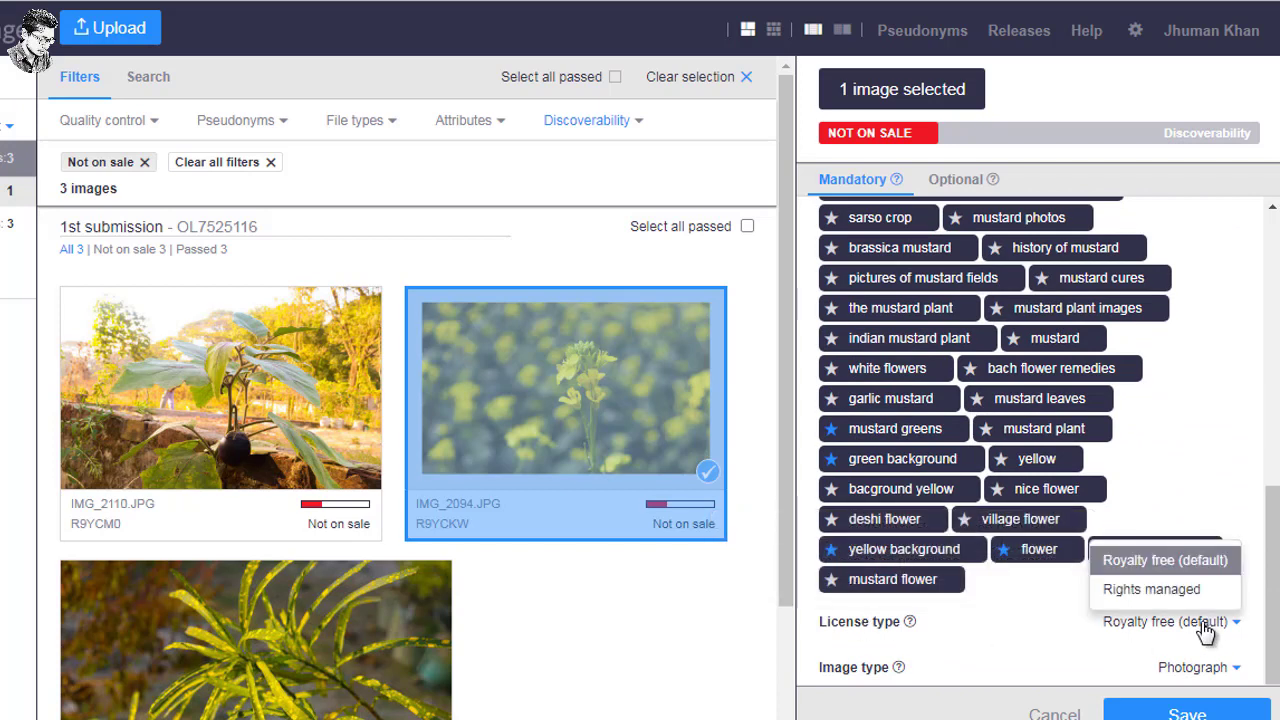
left_click(1152, 592)
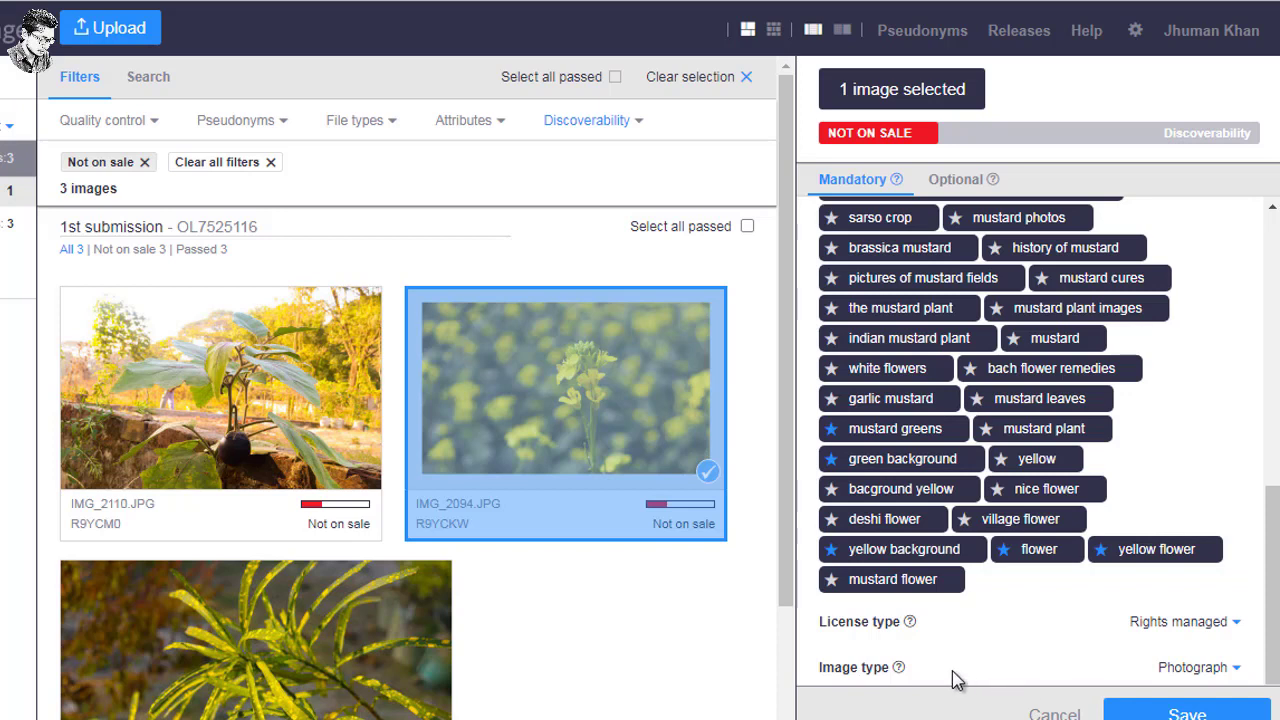
Keep the image type as Photograph and save the photo's mandatory details.
left_click(1178, 670)
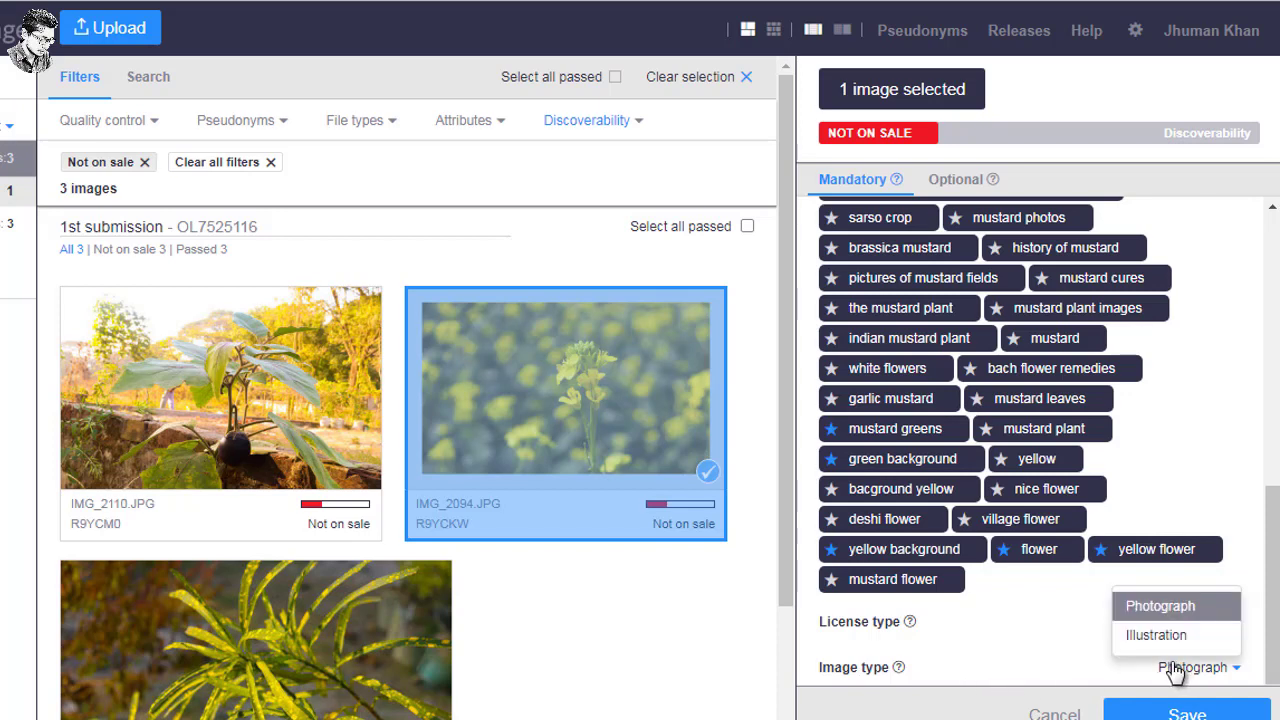
left_click(1066, 634)
left_click(1172, 714)
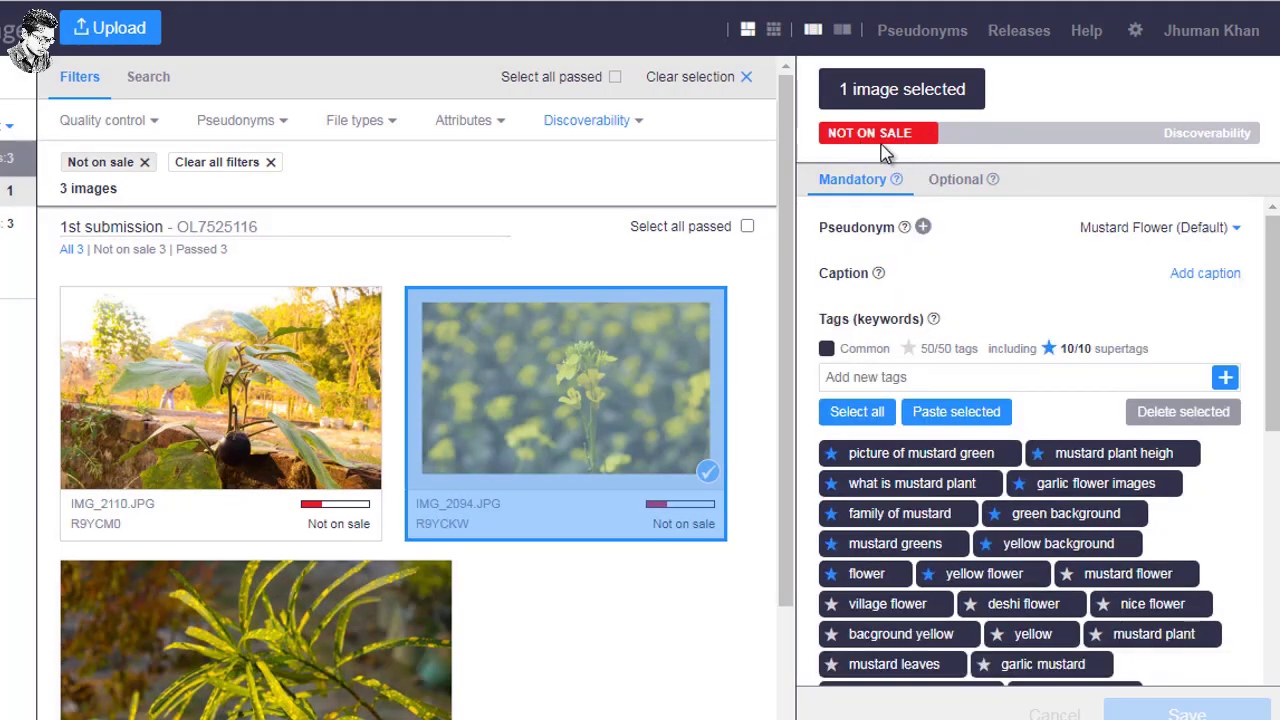
In the optional details, set the number of people in the image to 0 and property in the image to No.
left_click(952, 187)
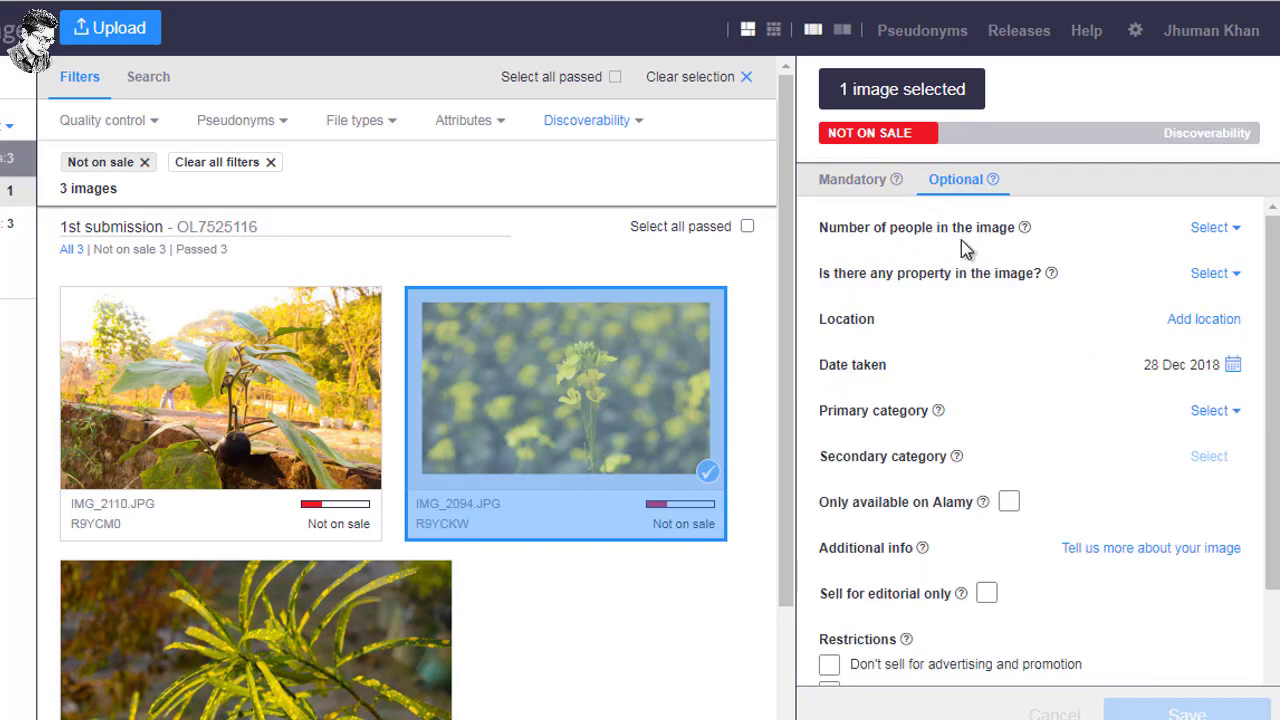
left_click(1220, 230)
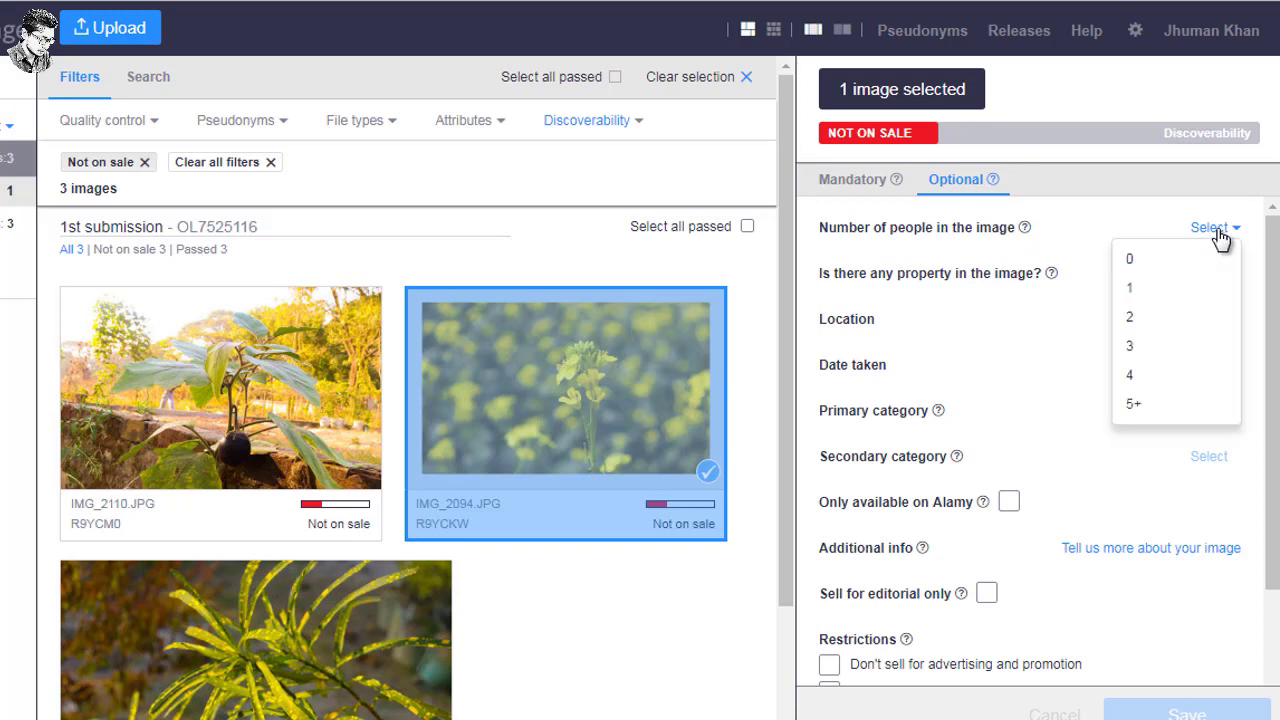
left_click(1168, 257)
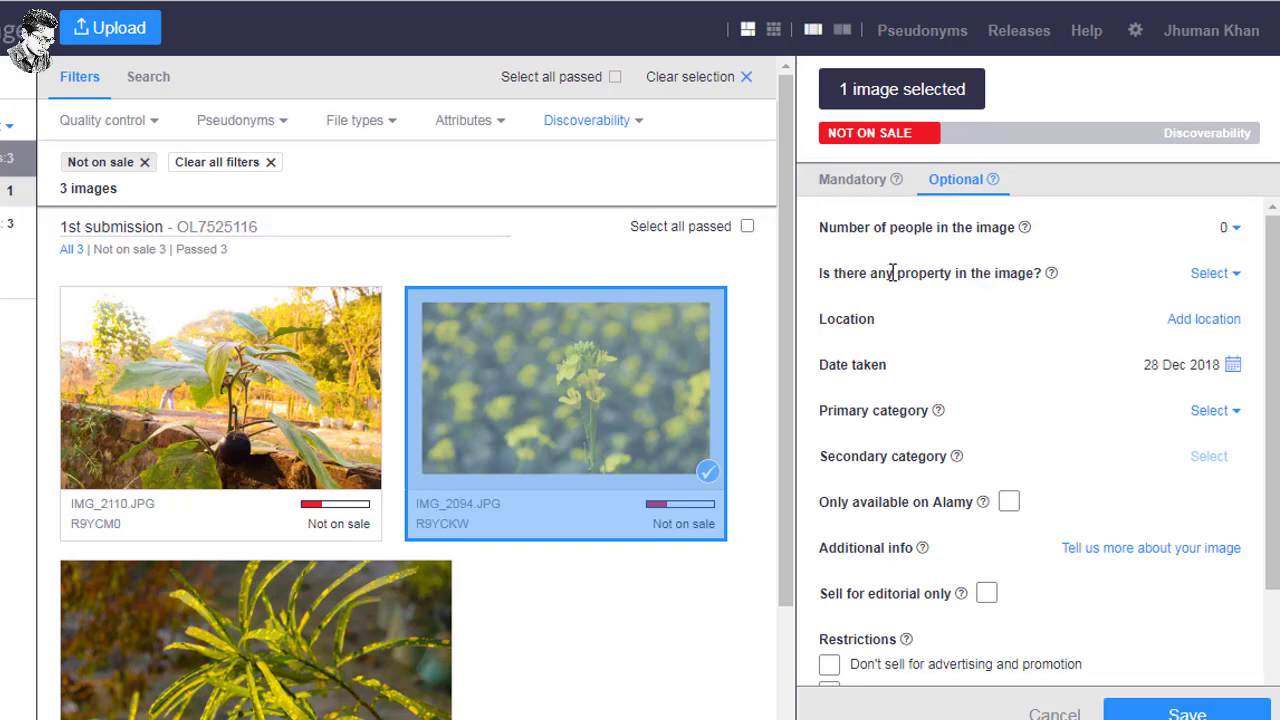
left_click(1236, 276)
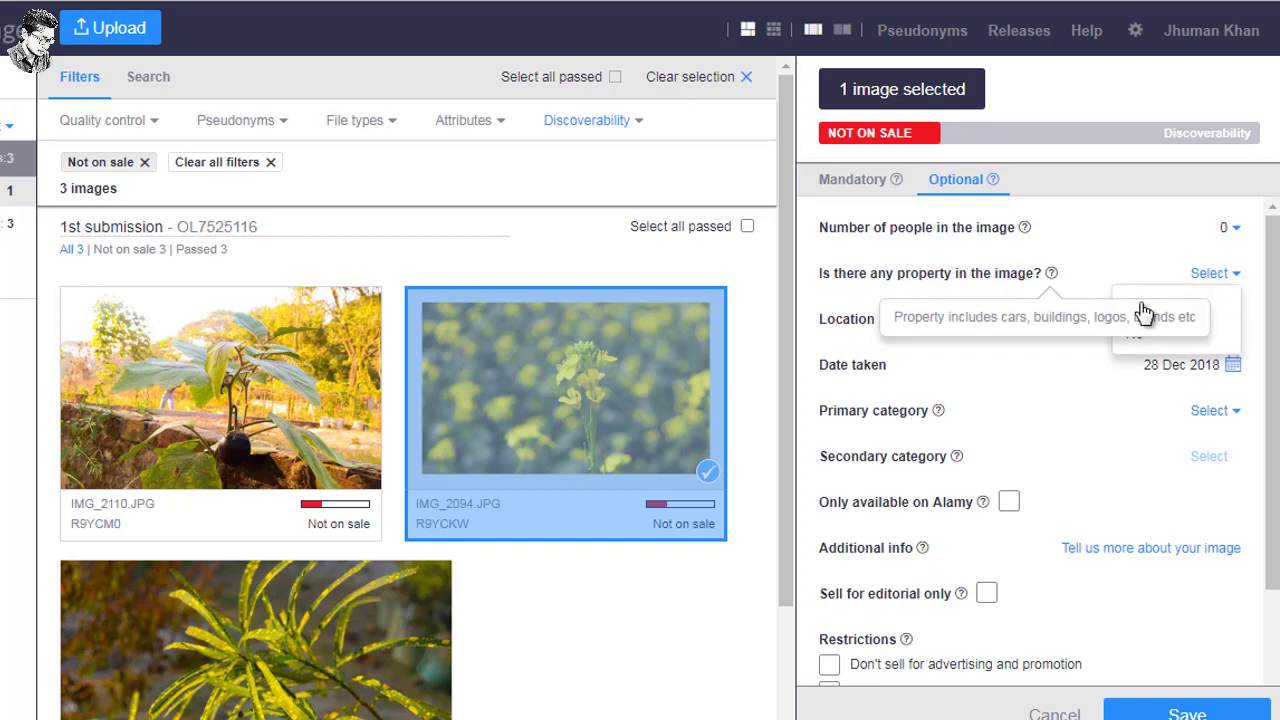
left_click(1132, 333)
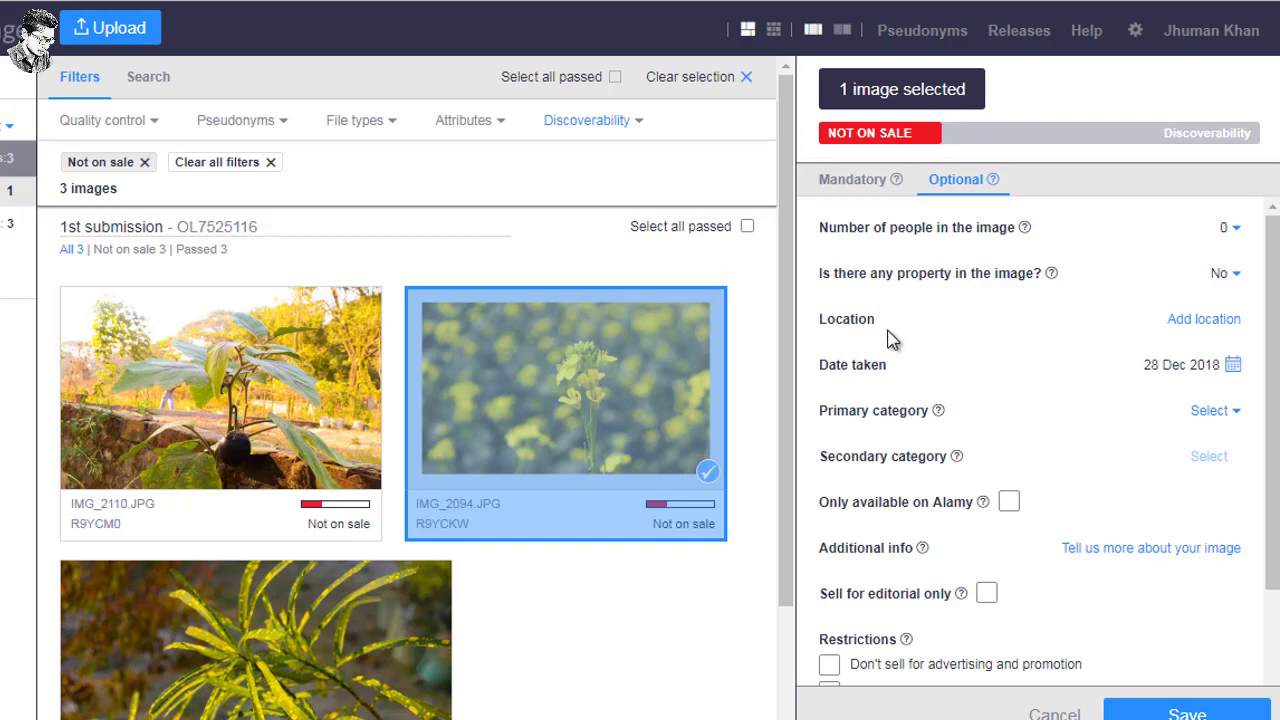
Set the photo's location to bangladesh and its date taken to 16 Dec 2018.
left_click(1205, 319)
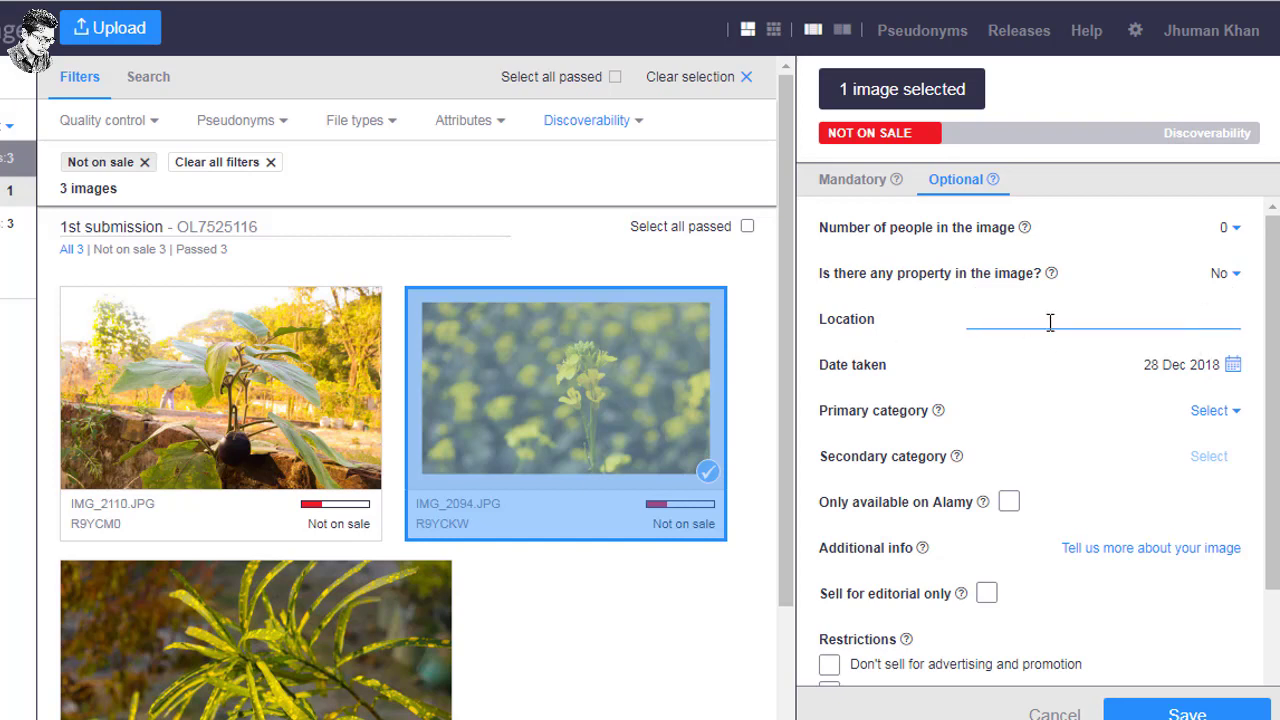
type("bangladesh")
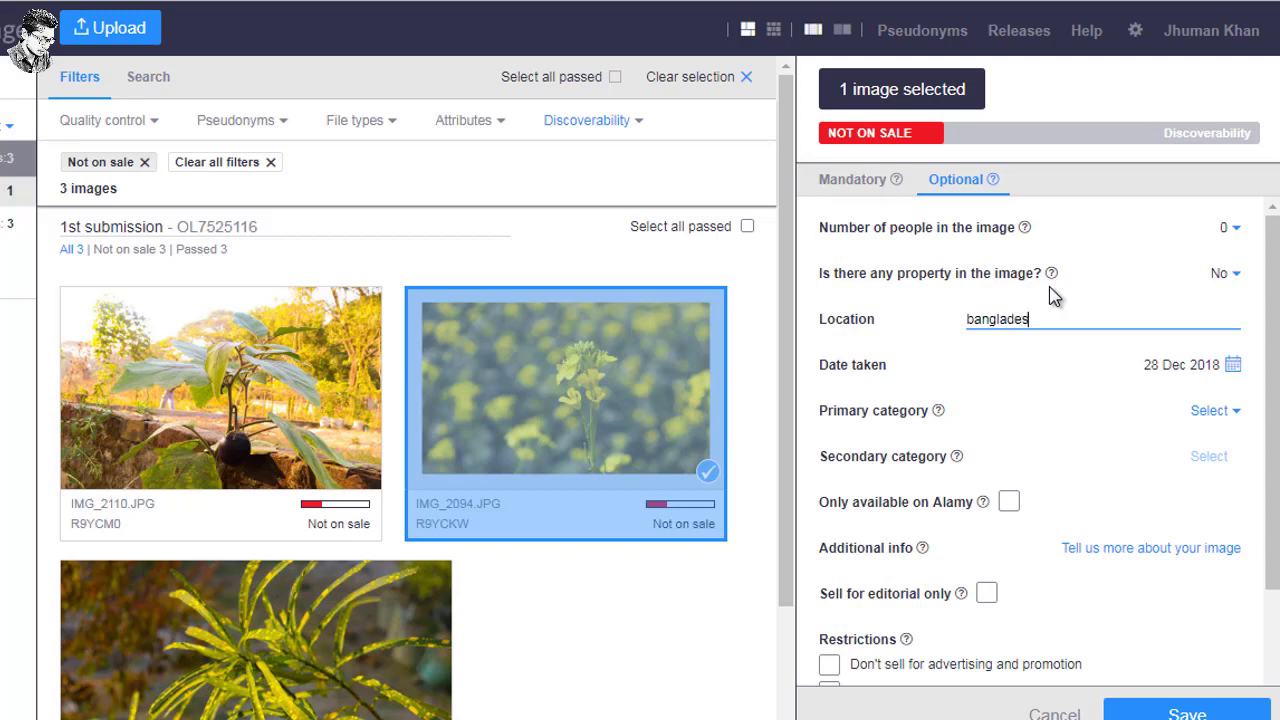
left_click(1008, 367)
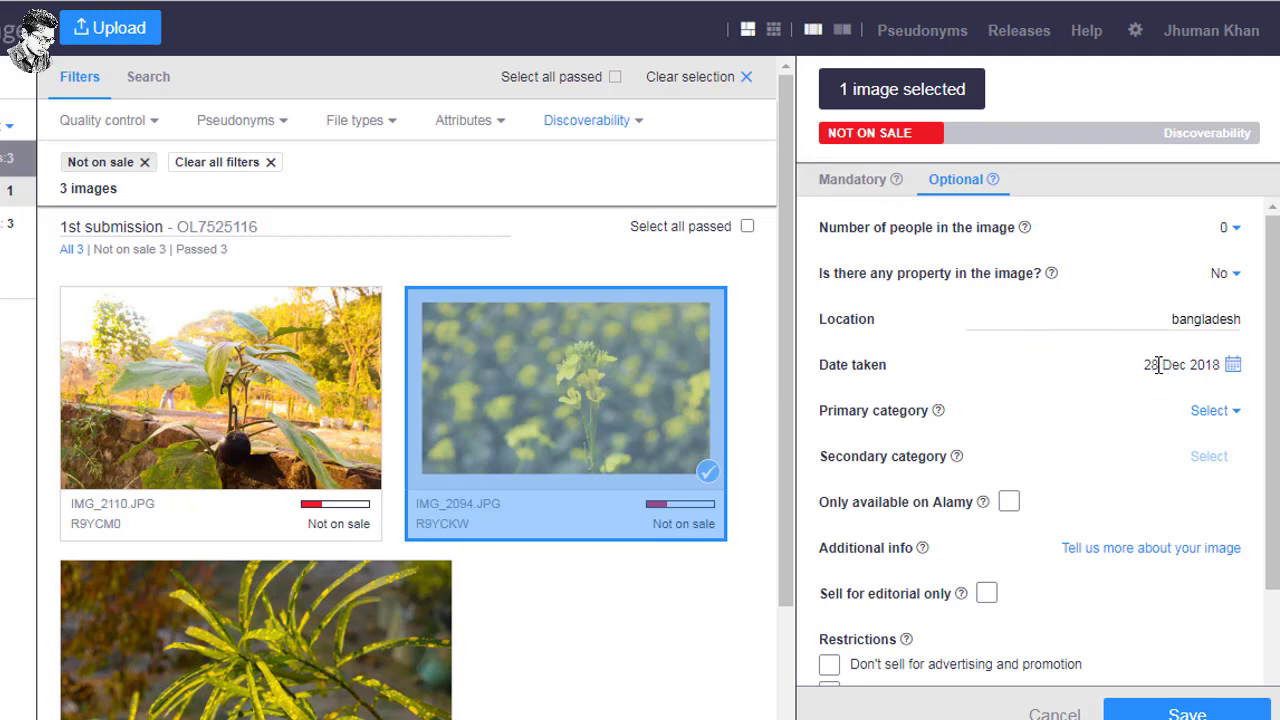
left_click(1158, 365)
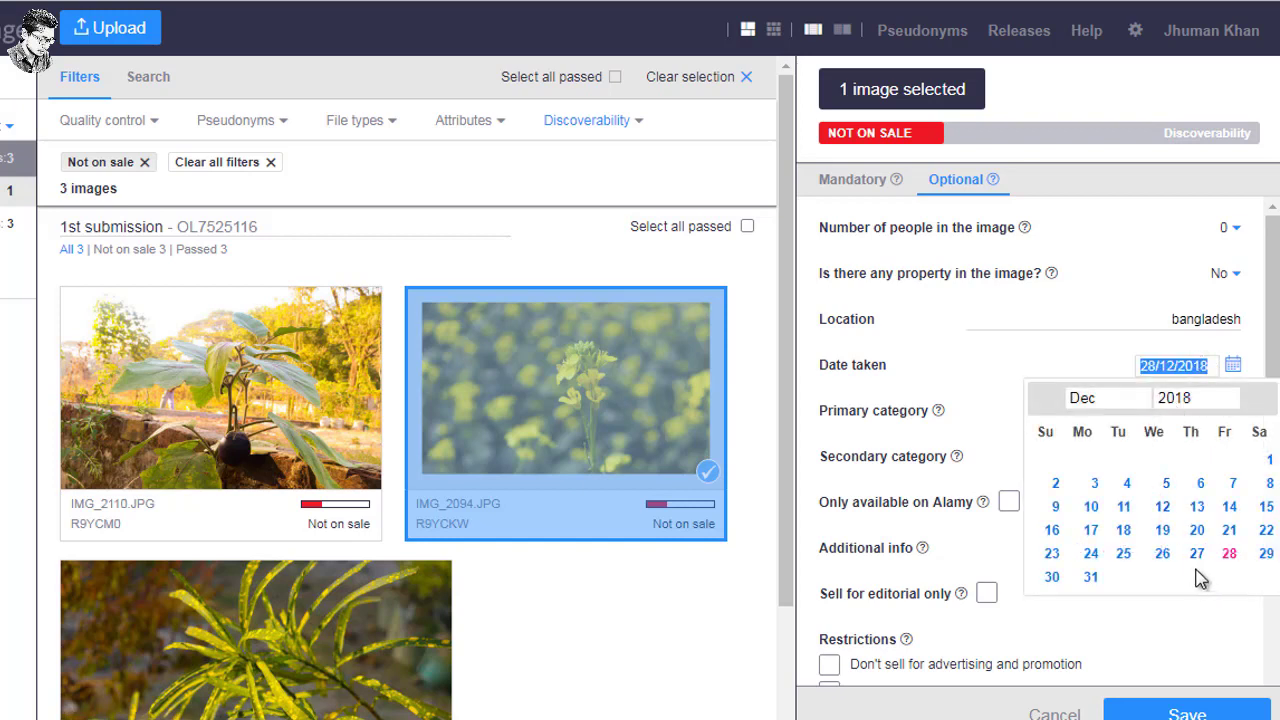
left_click(1052, 530)
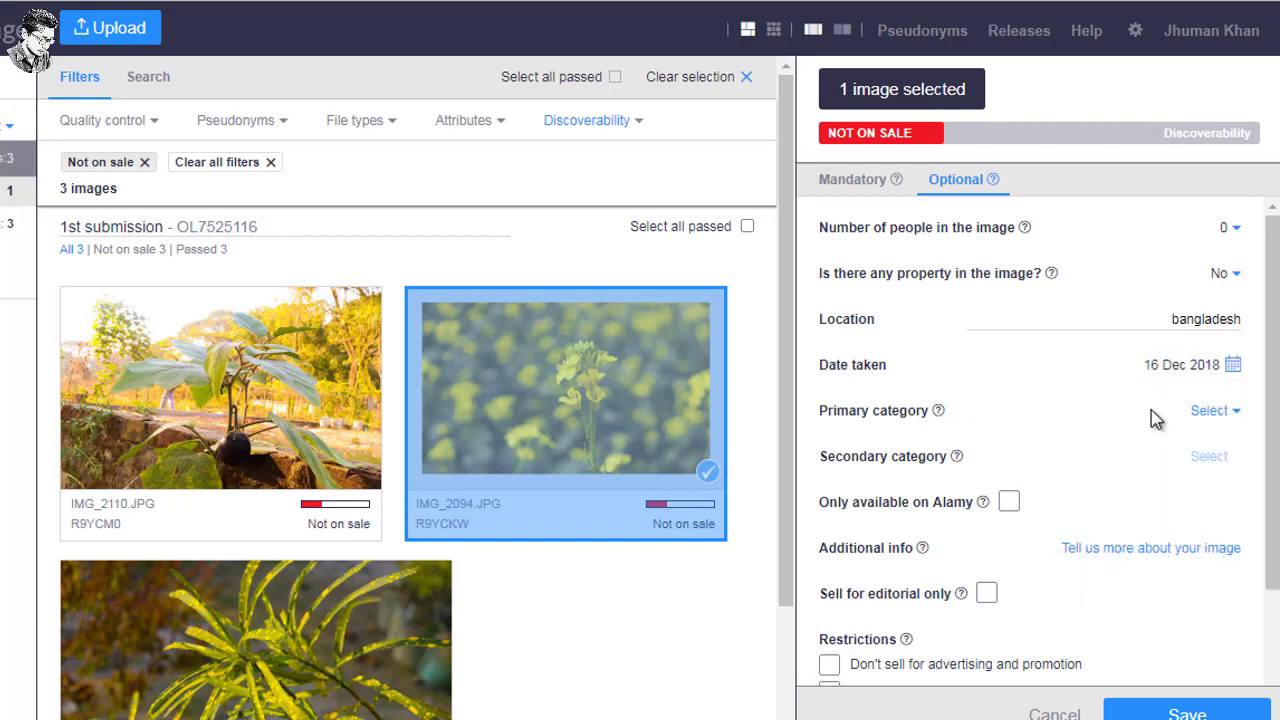
Set the primary category to Architecture and interiors and the secondary category to Art and artwork.
left_click(1208, 412)
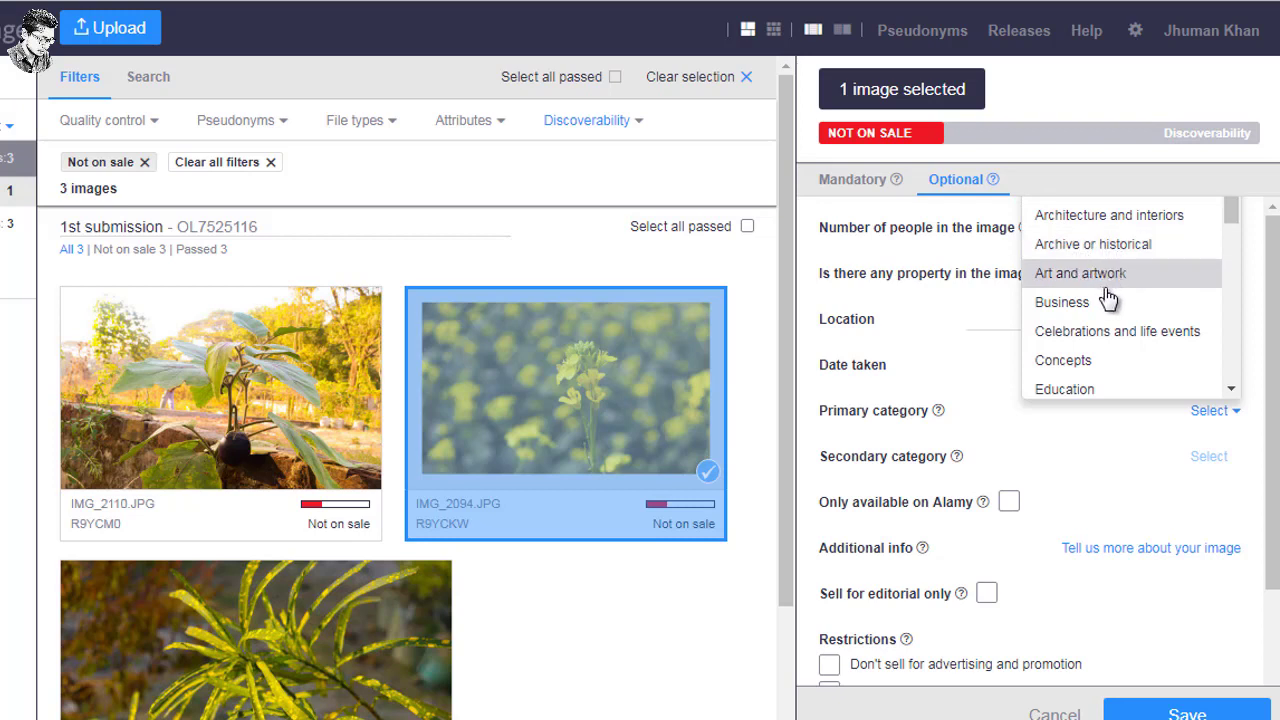
left_click(1075, 215)
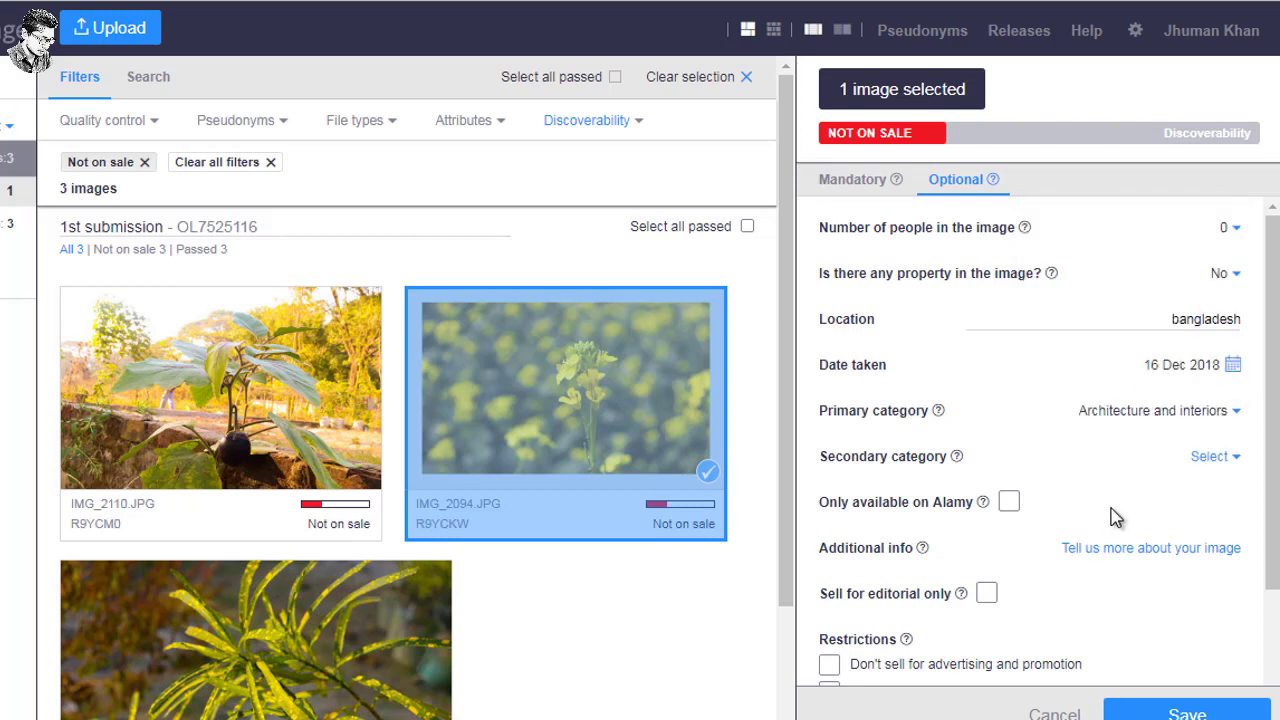
left_click(1209, 459)
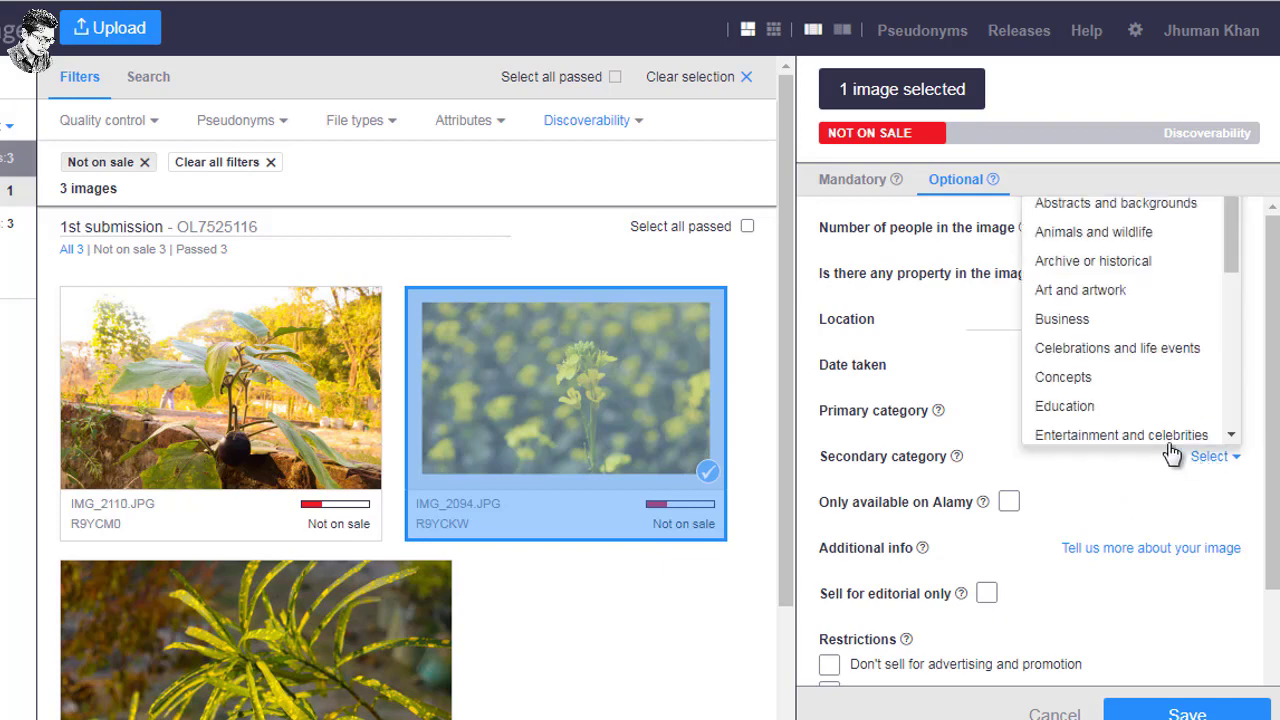
left_click(1080, 292)
Mark the photo as only available on Alamy.
scroll(1020, 475, "down", 2)
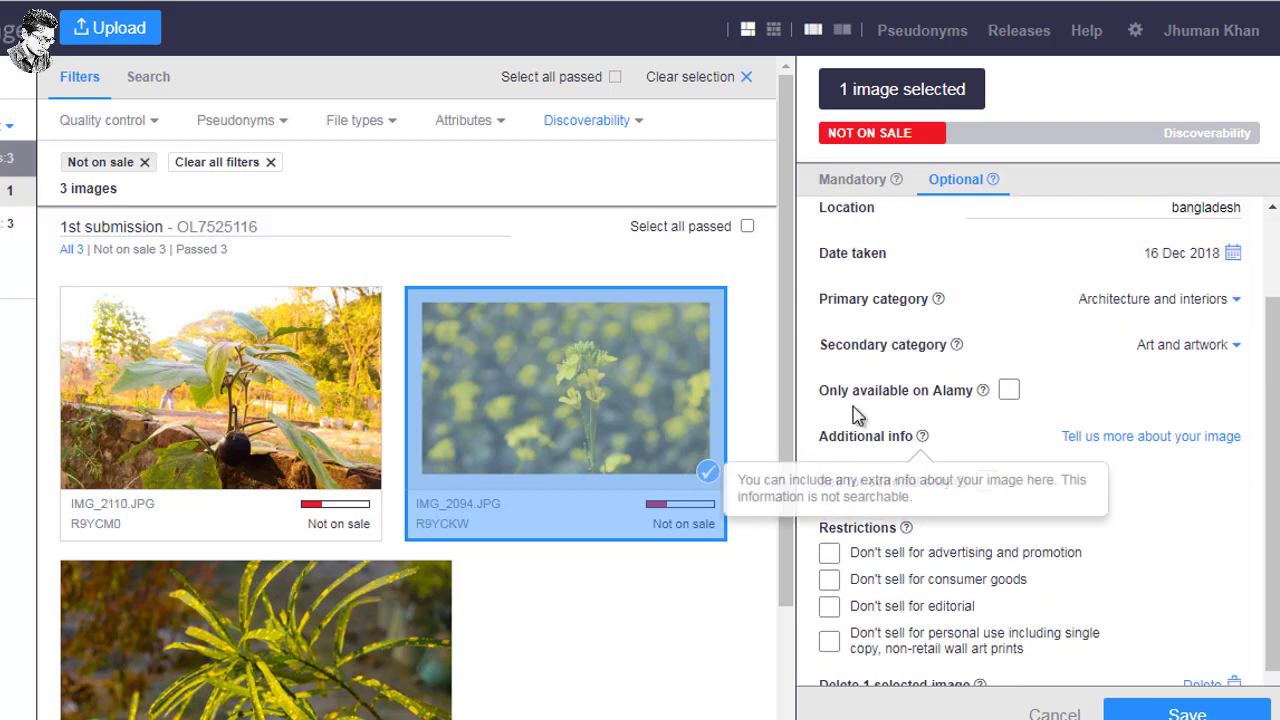
left_click(1009, 393)
left_click(1011, 396)
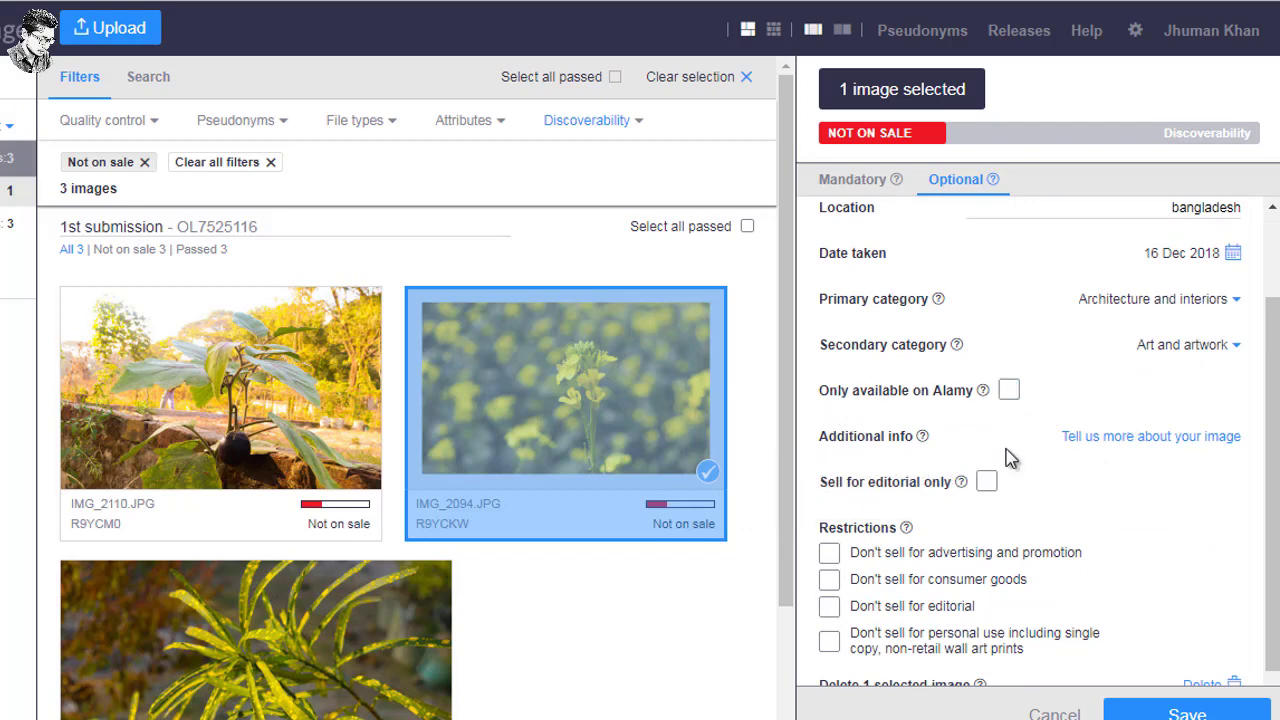
scroll(945, 425, "down", 1)
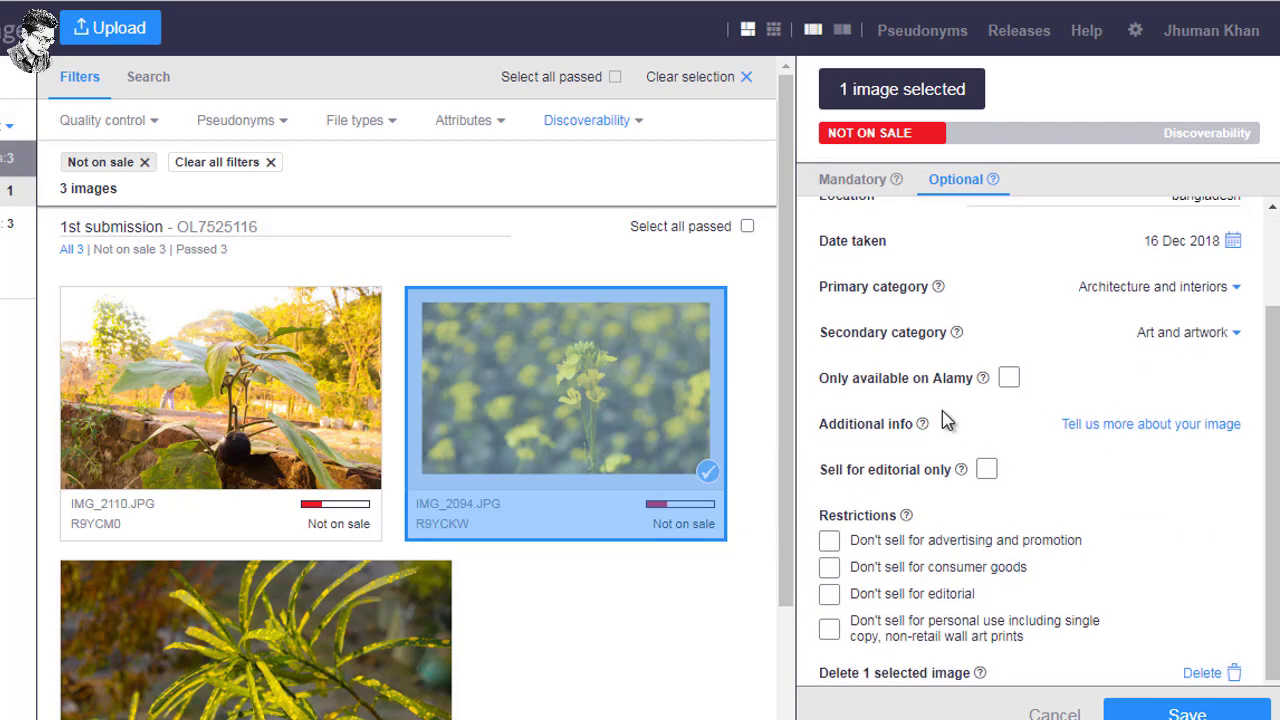
left_click(1012, 376)
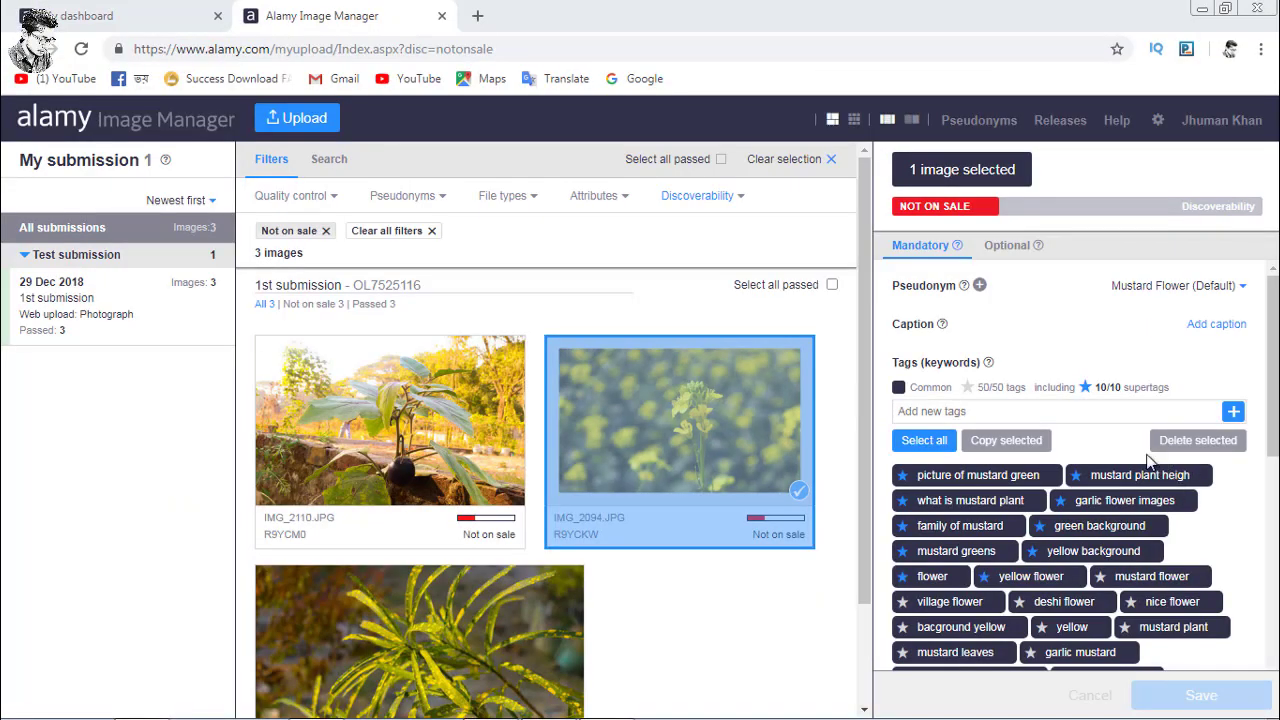
Add the caption "Most Beautiful Mustard Flower in Bangladesh" to the photo's mandatory details.
left_click(1008, 245)
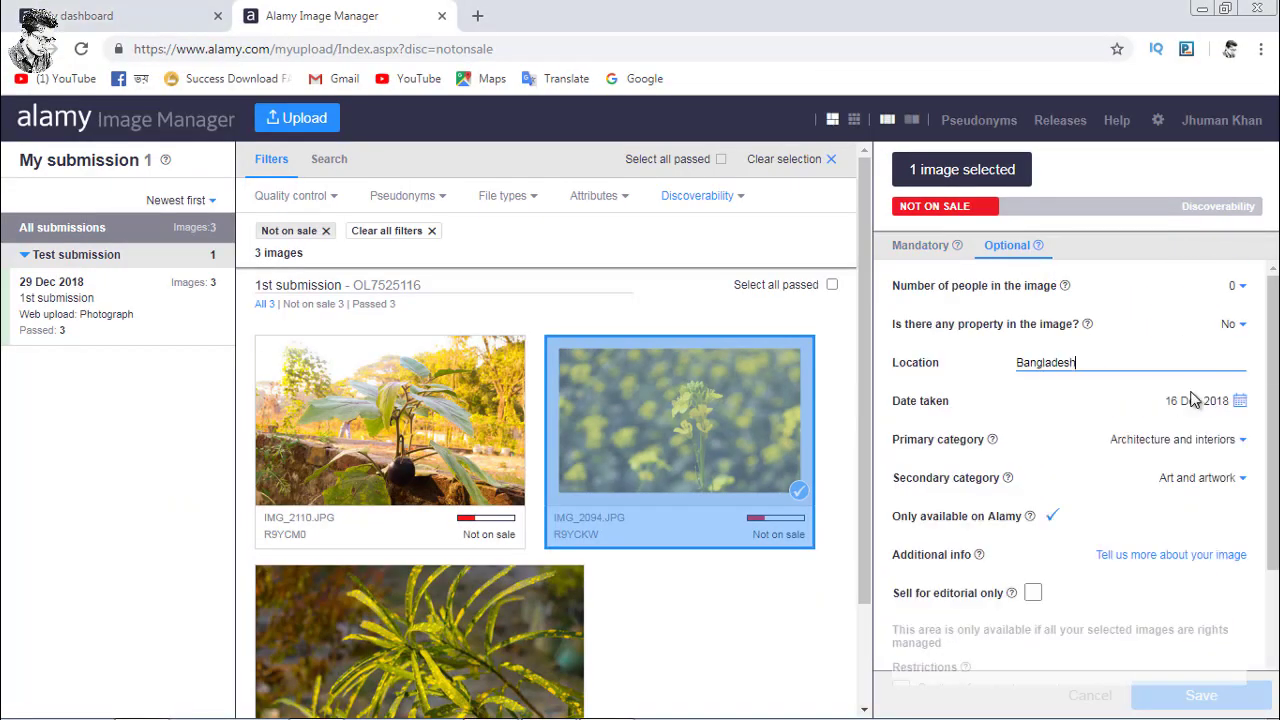
left_click(918, 246)
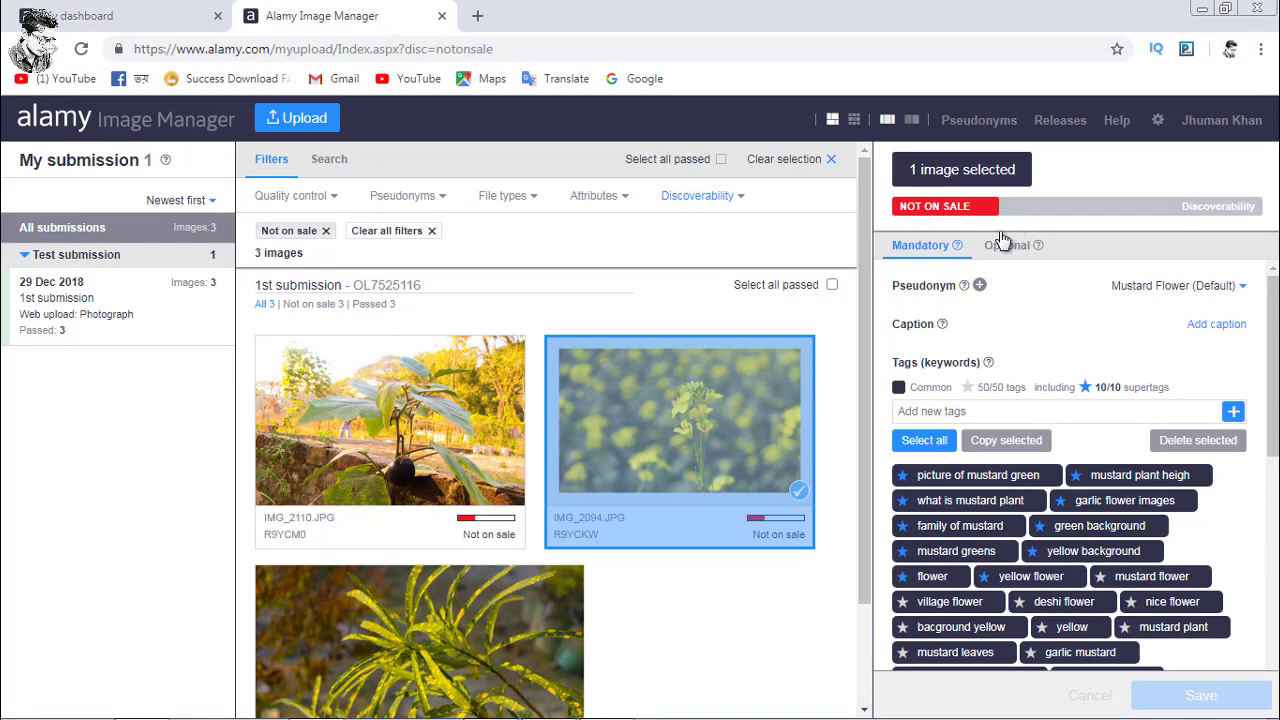
mouse_move(945, 326)
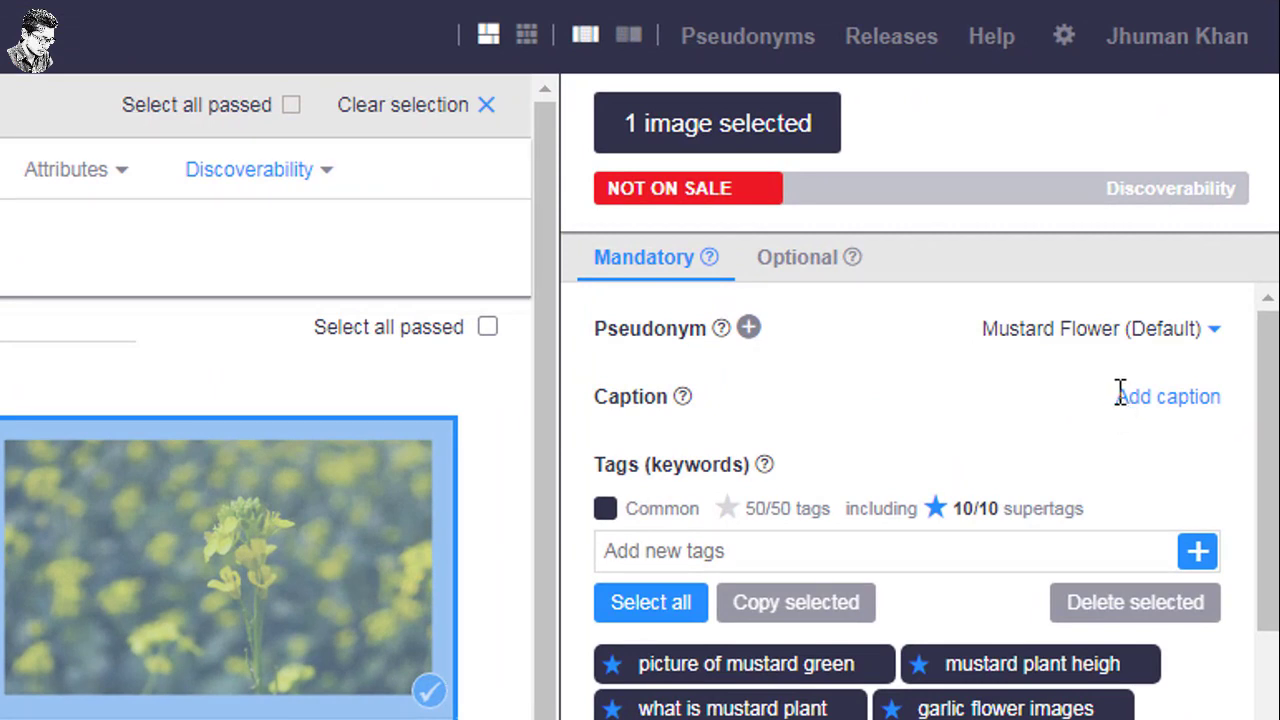
left_click(1121, 393)
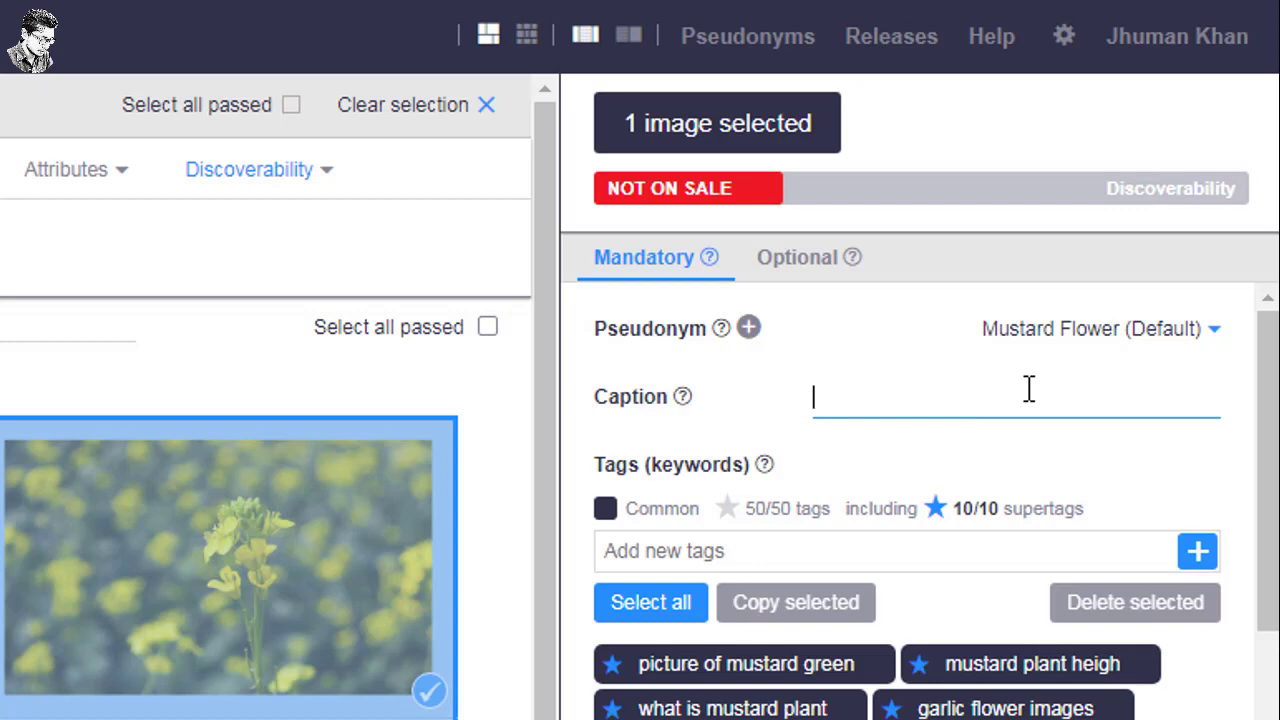
type("Most ")
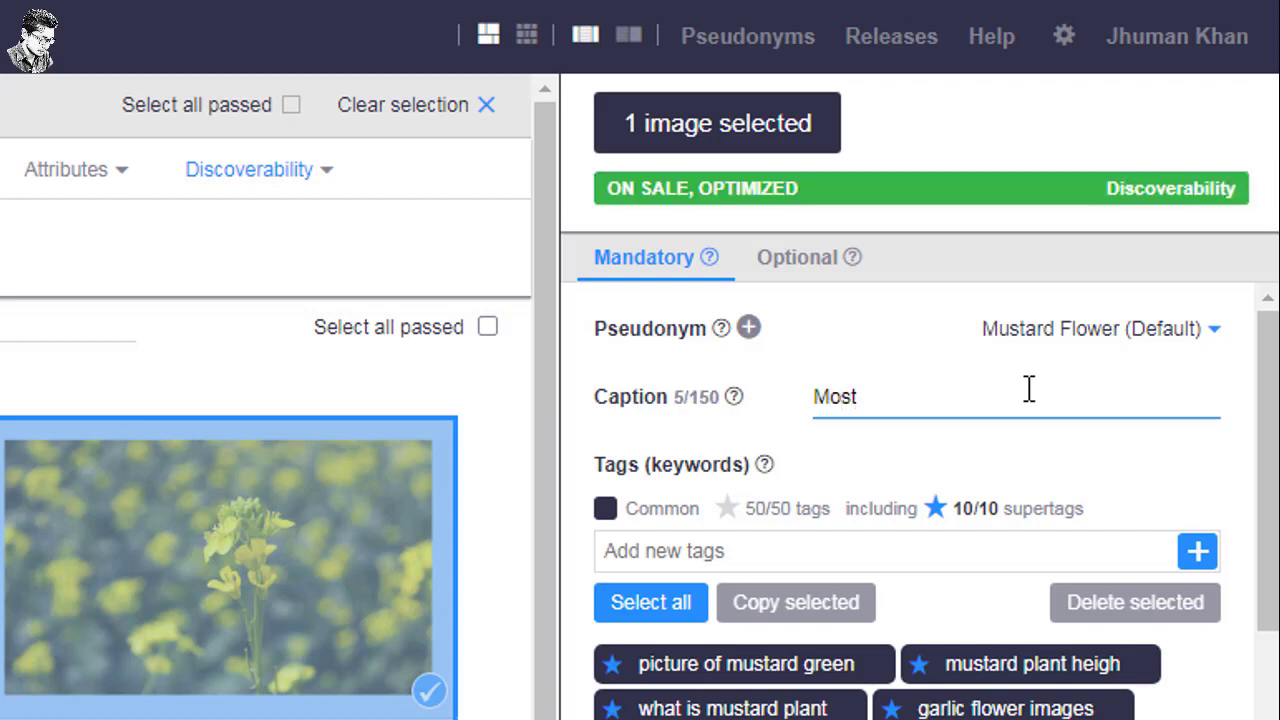
type("Beautifu")
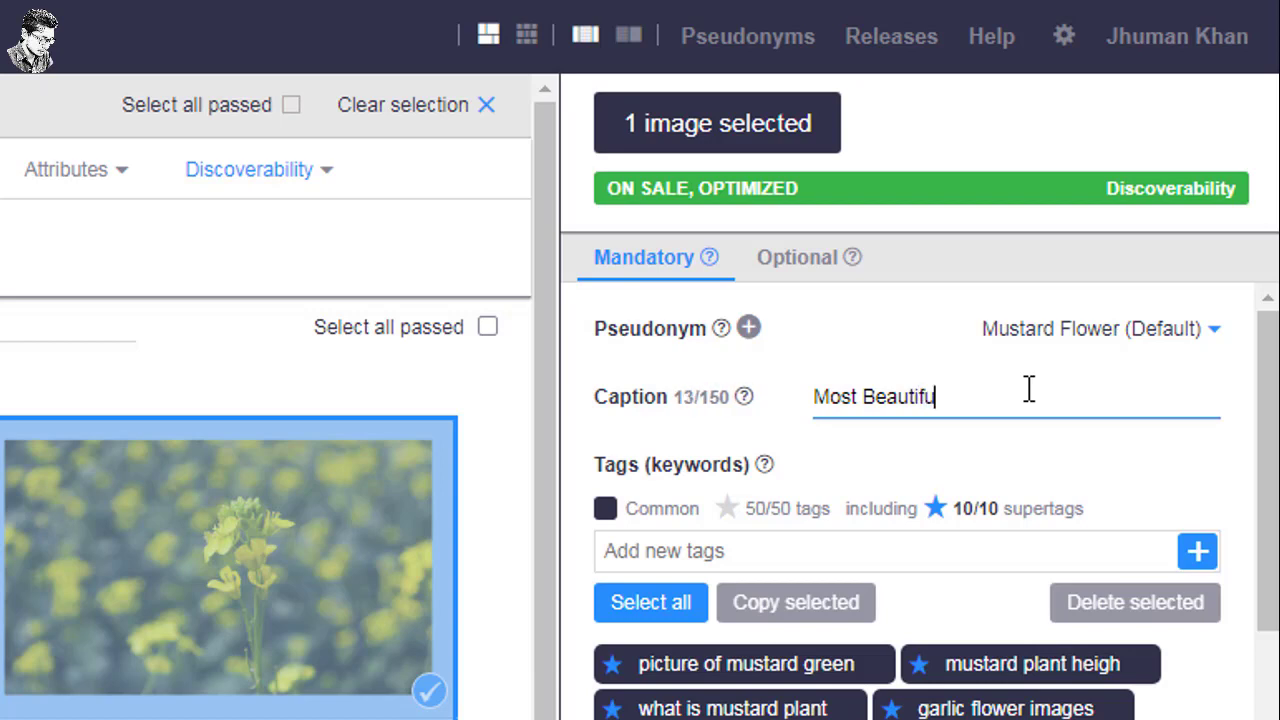
type("l Mustard")
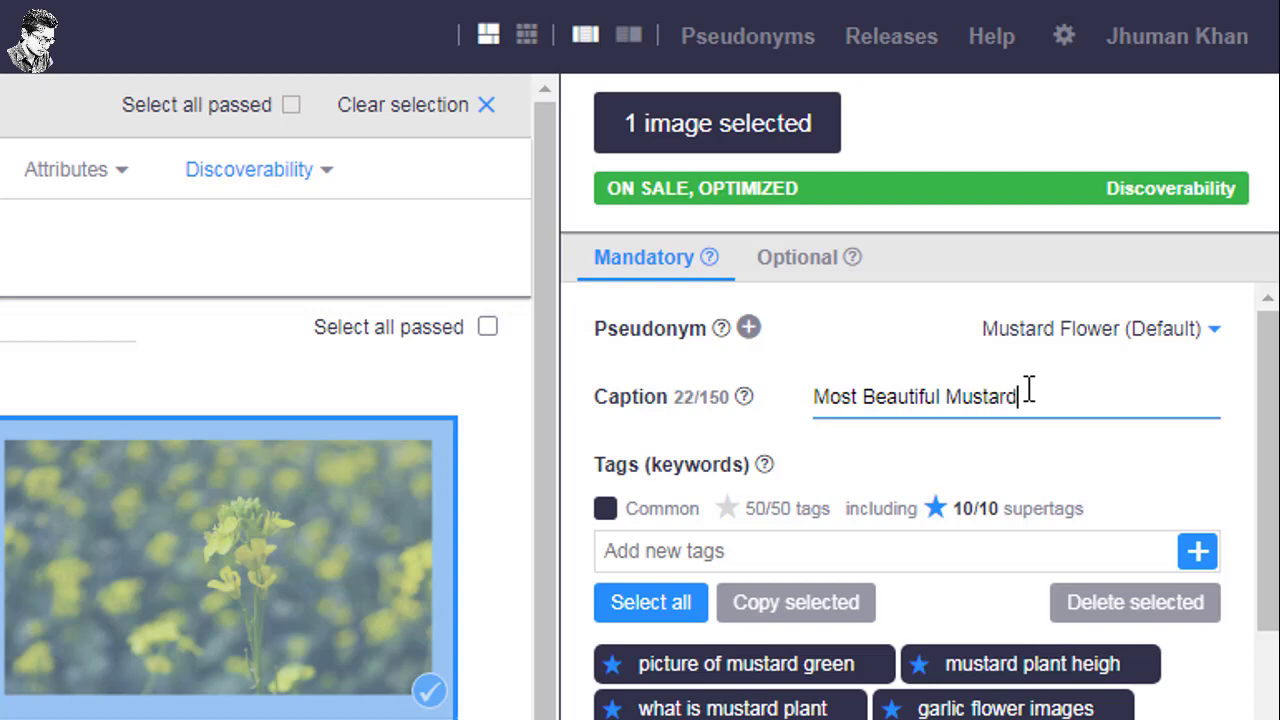
type(" Flower in BAn")
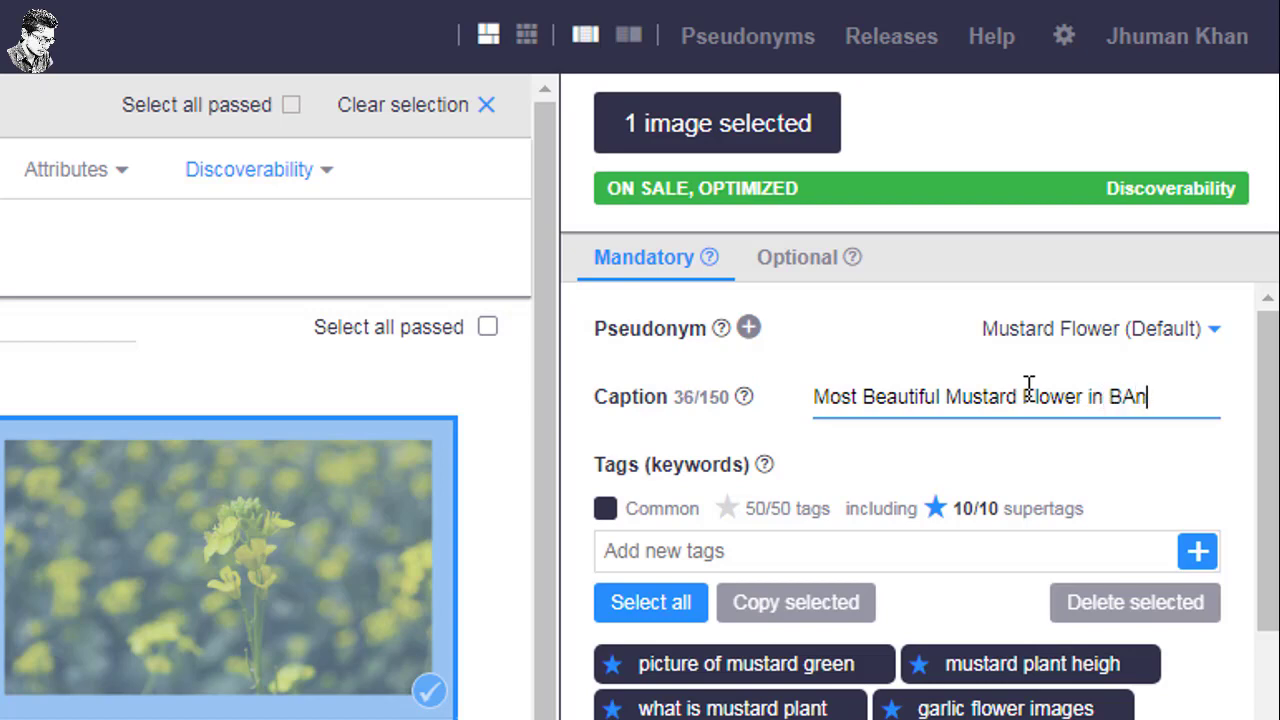
key("BackSpace")
type("angladesh")
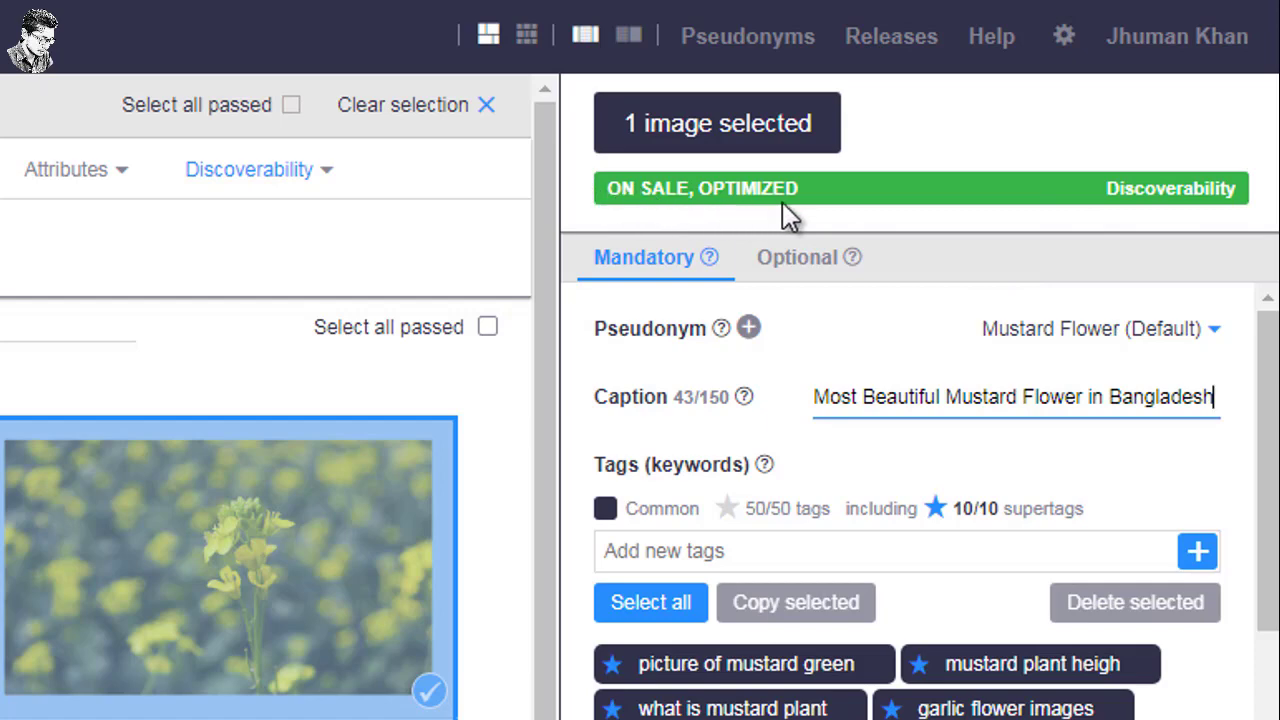
Keep the license type at Royalty free (default) and save the photo's details.
scroll(1089, 592, "down", 9)
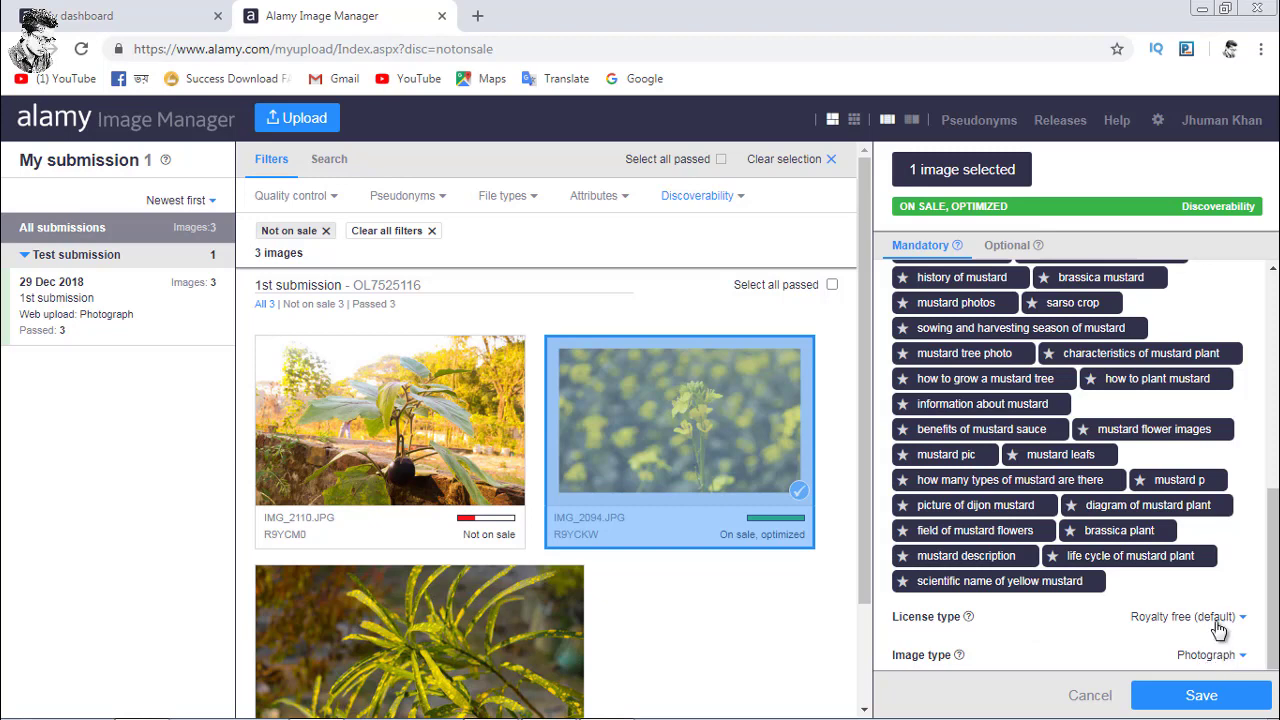
left_click(1215, 617)
left_click(1155, 620)
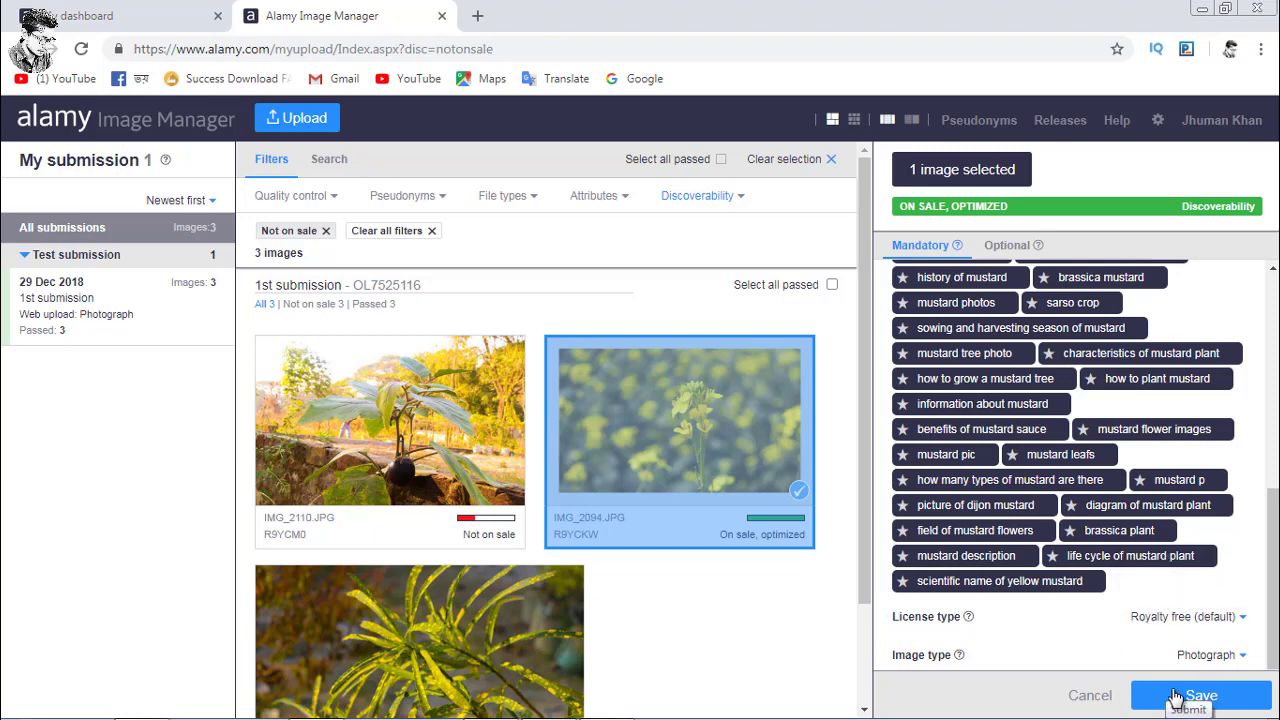
left_click(1216, 700)
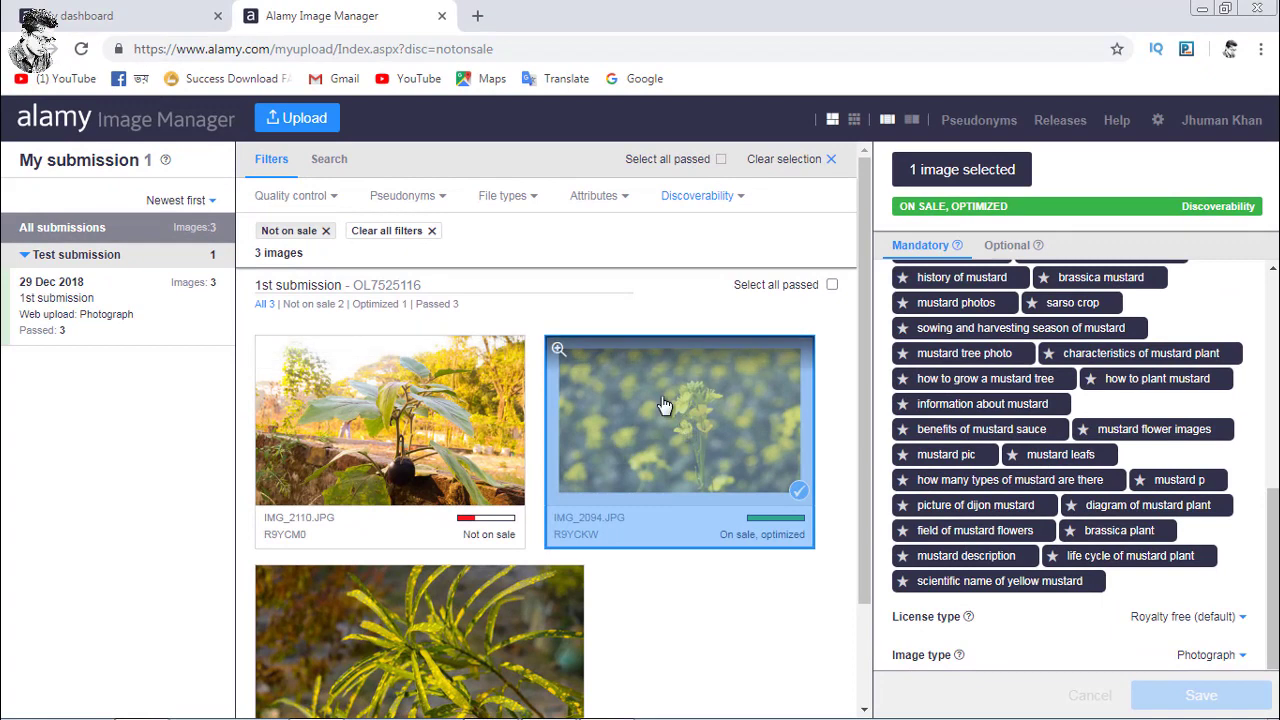
Check the sale status of the images on the Alamy dashboard.
left_click(85, 15)
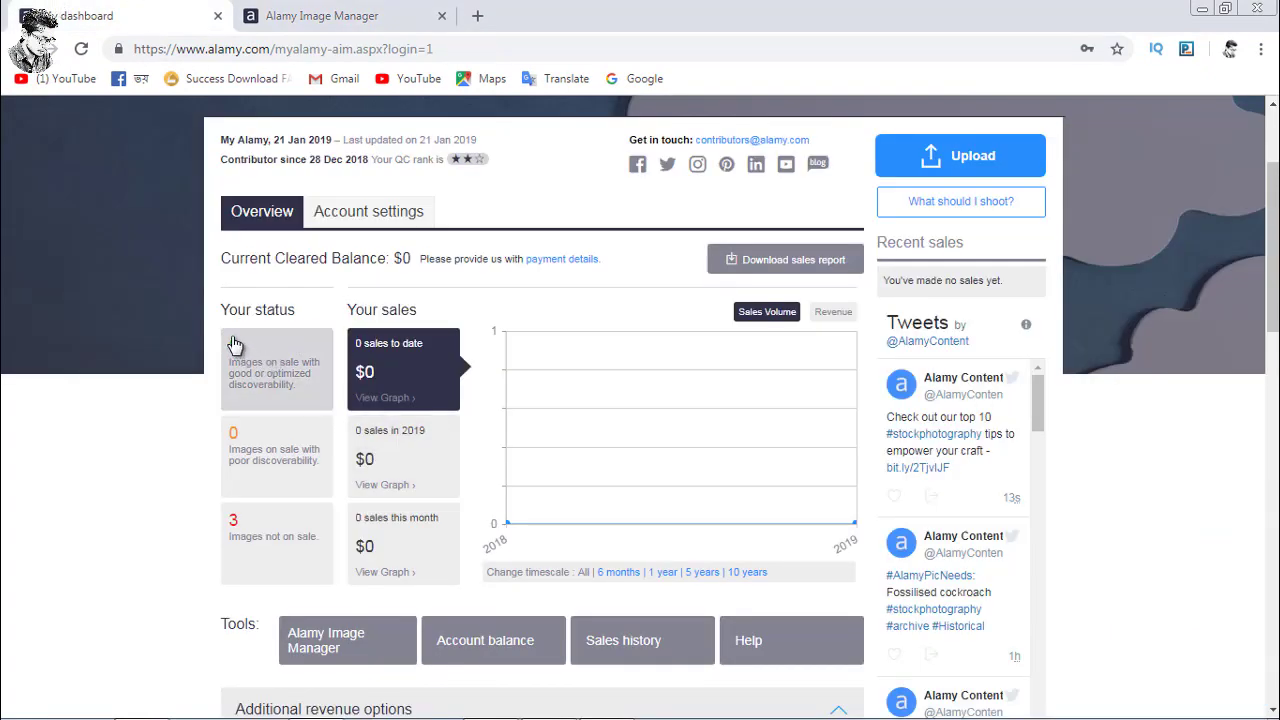
left_click(272, 376)
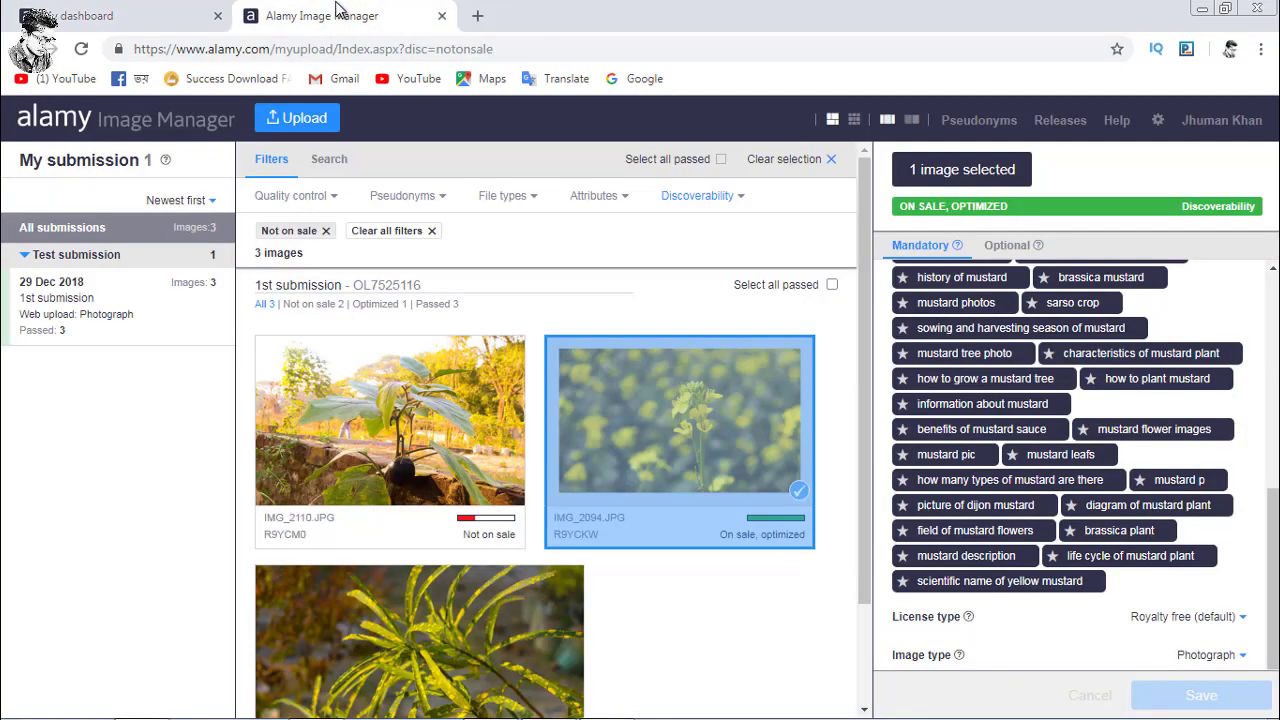